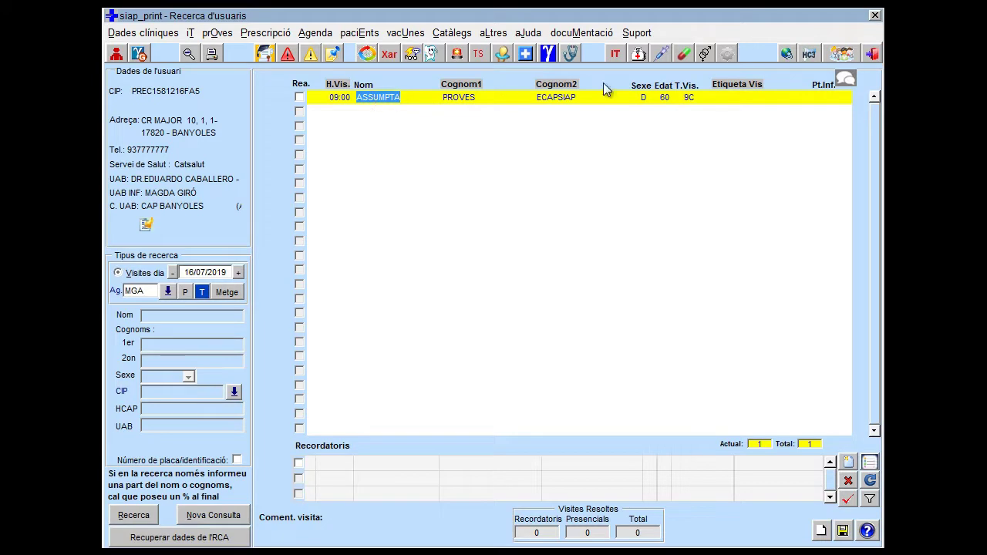
Open the care process of the patient scheduled at 09:00 and go to their individual care plans
left_click(571, 54)
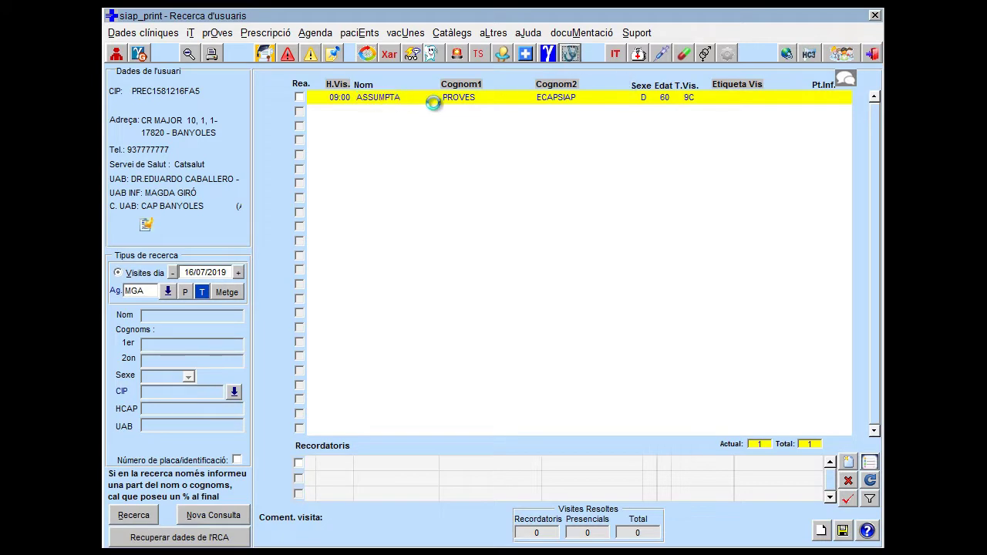
double_click(430, 98)
left_click(334, 55)
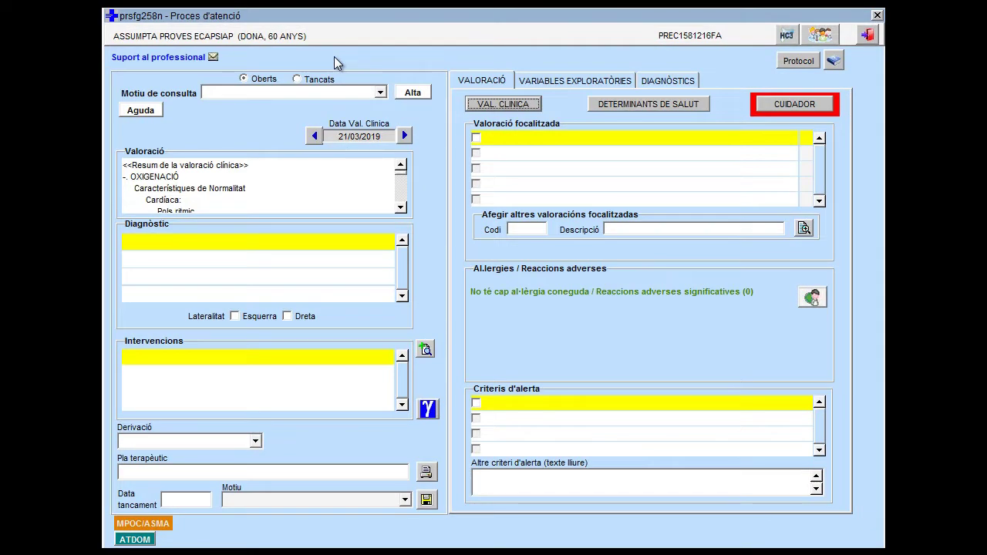
left_click(409, 92)
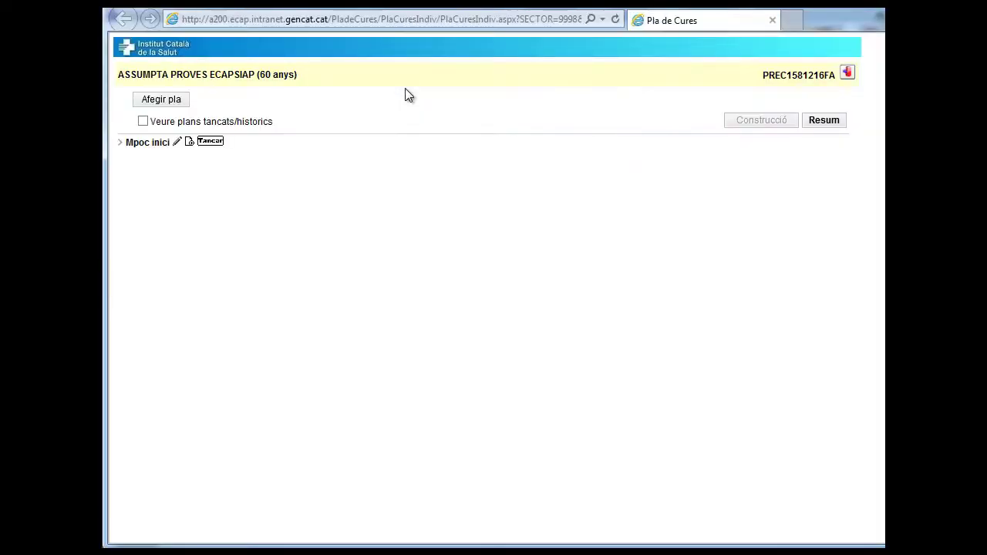
Start adding a care plan and search the plan catalogue for the name "ulcera"
left_click(180, 101)
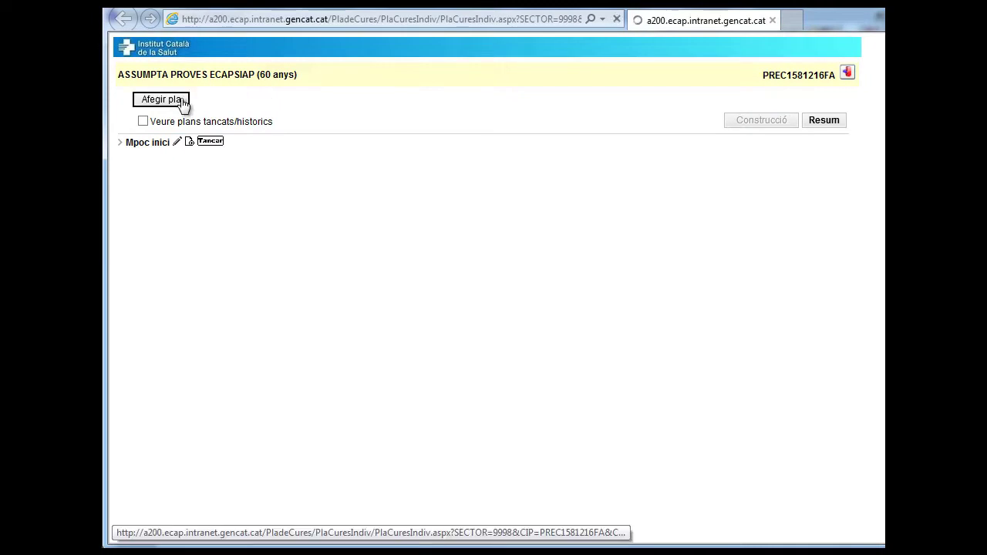
left_click(303, 85)
type("ulcera")
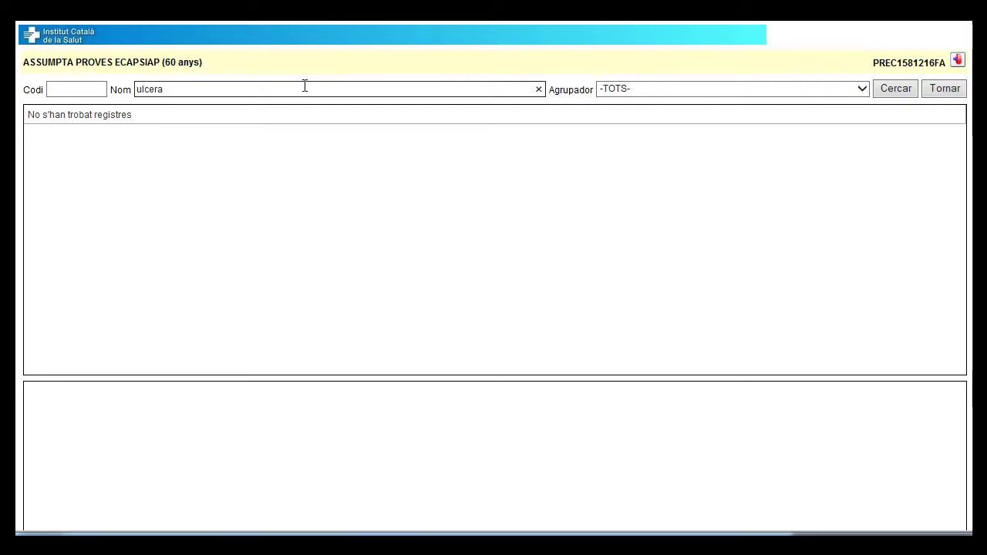
left_click(890, 91)
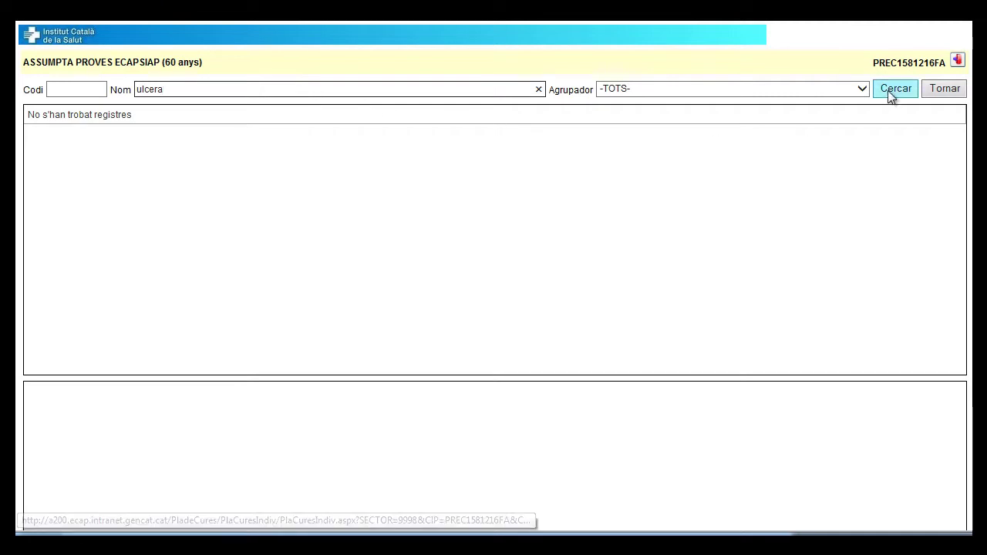
left_click(891, 91)
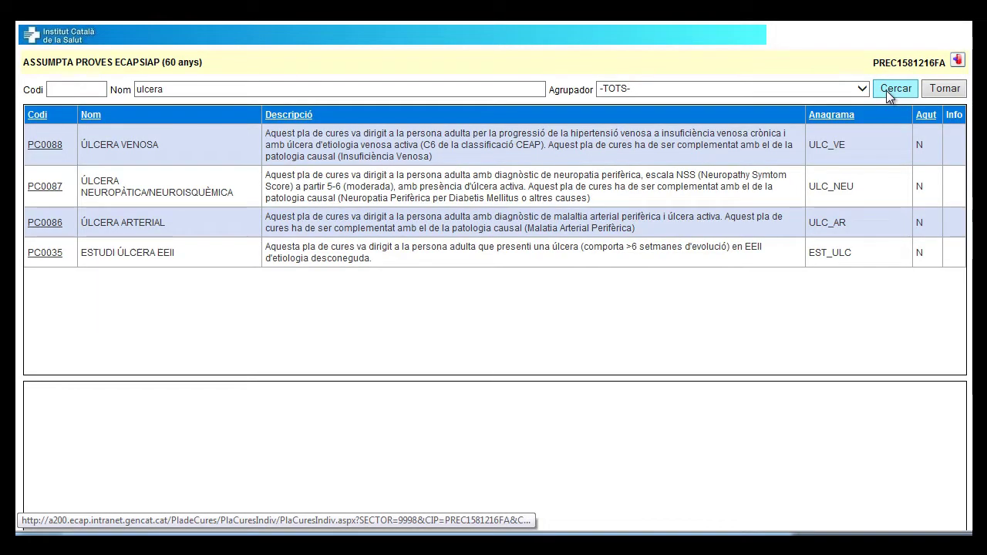
Select the PC0088 Úlcera venosa plan with all its interventions and save it to the patient's care plans
left_click(42, 146)
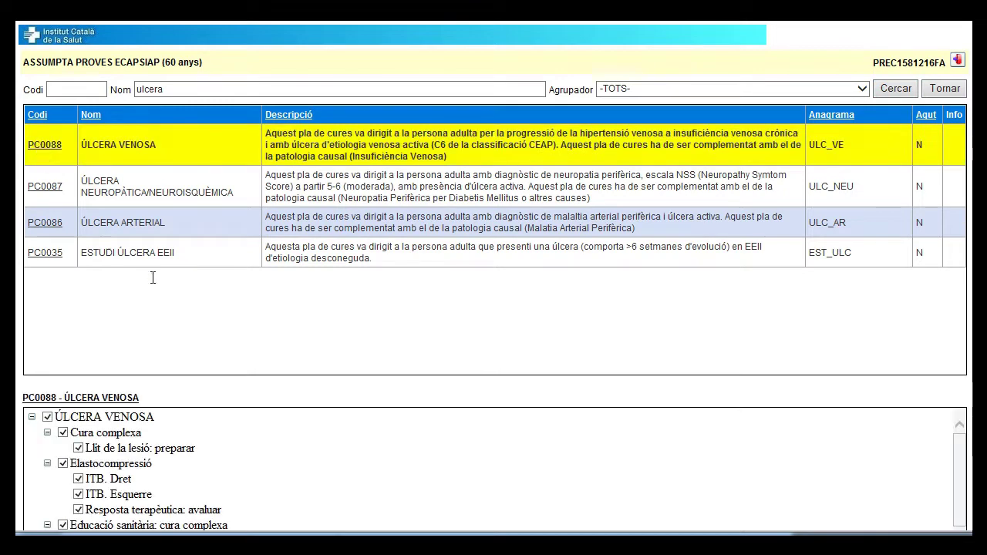
scroll(378, 423, "down", 3)
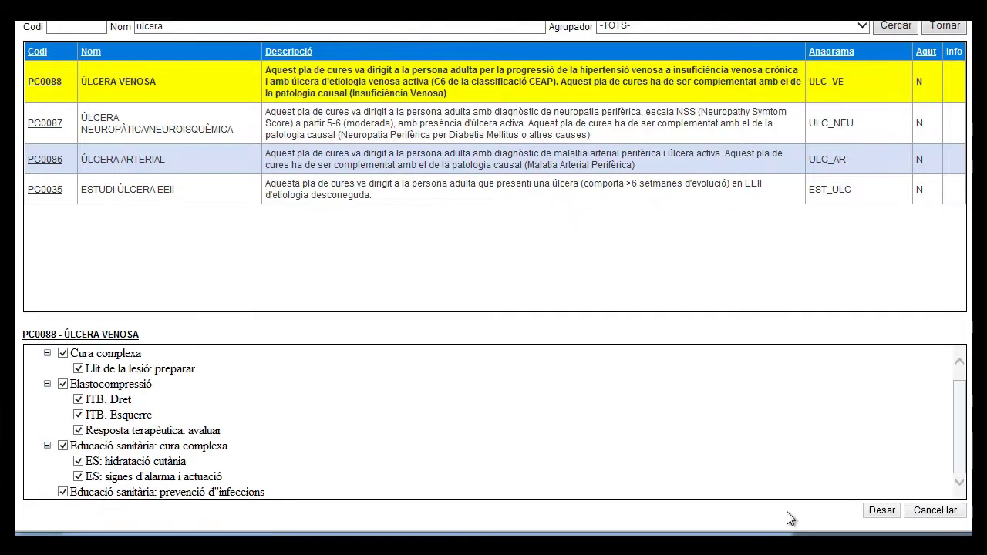
left_click(883, 513)
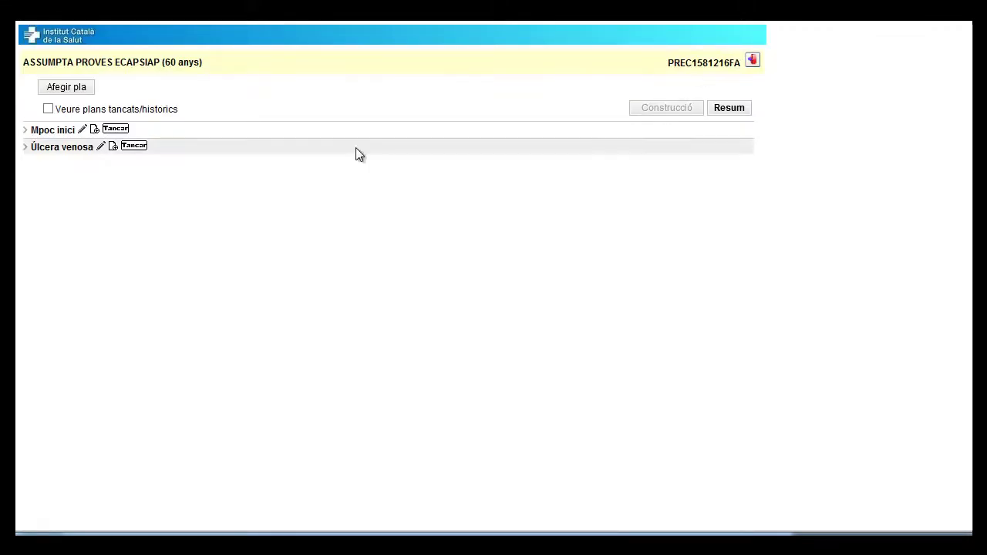
Expand the Úlcera venosa plan and save its diagnosis laterality as Dreta
left_click(70, 153)
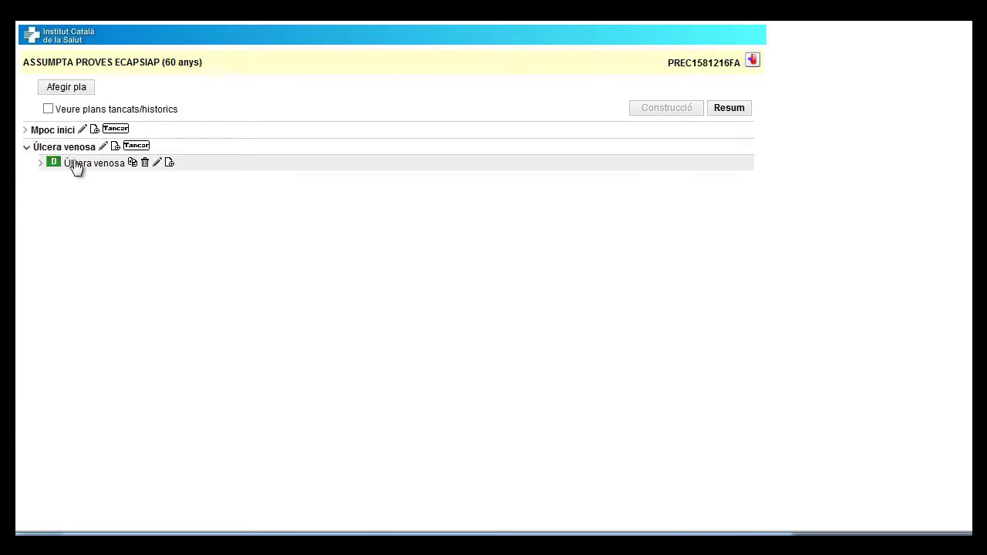
left_click(77, 166)
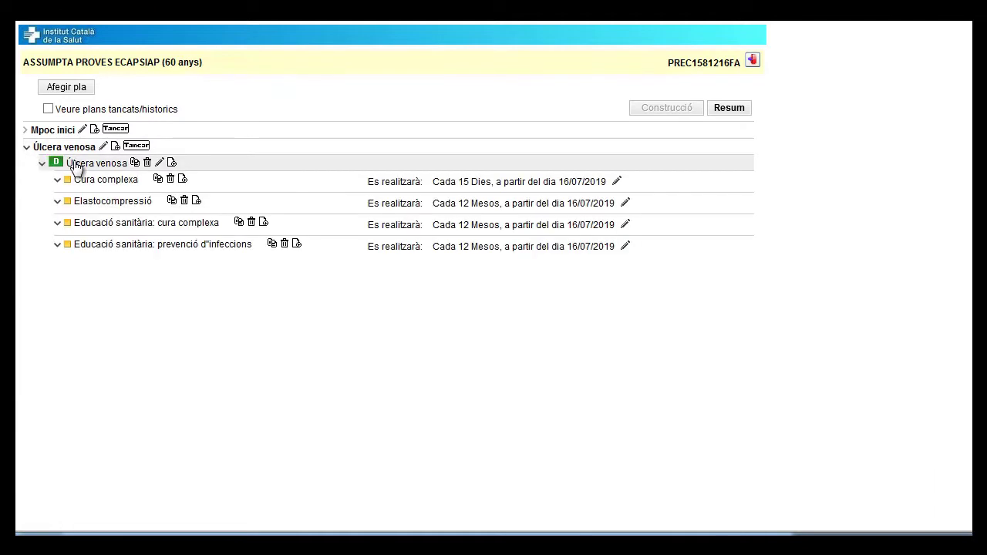
left_click(159, 163)
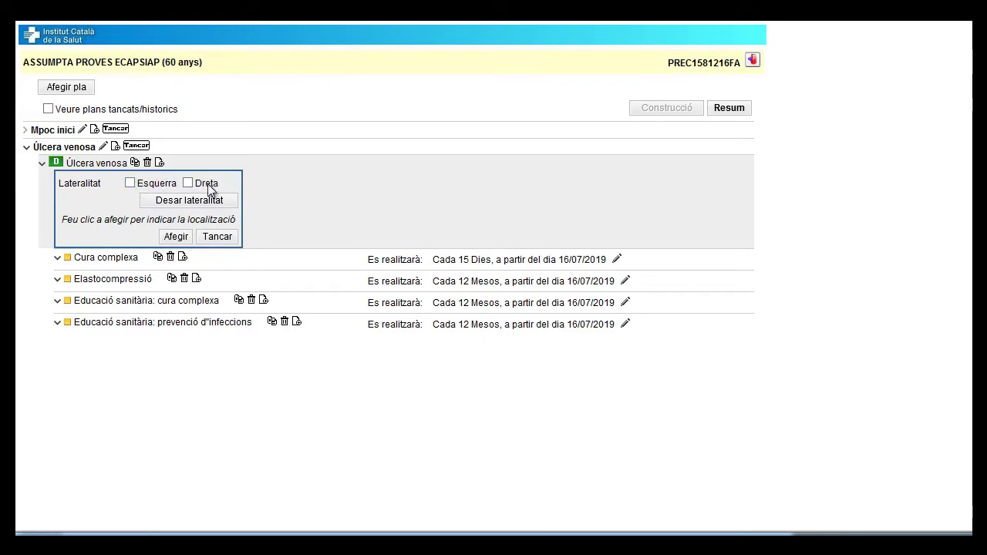
left_click(188, 183)
left_click(190, 199)
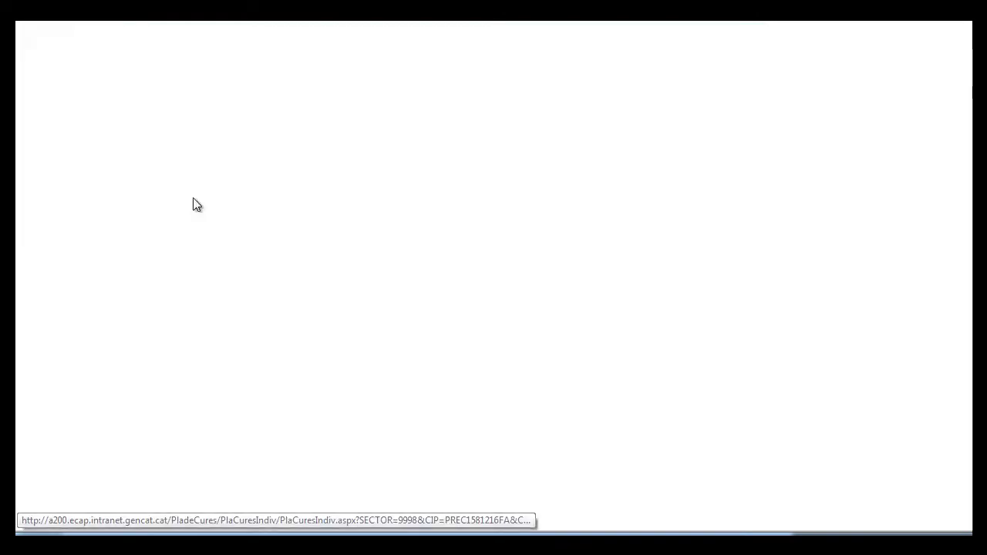
Add the location Extremitat inferior dreta to the Úlcera venosa diagnosis, searching the Extremitats group for "dreta"
left_click(159, 162)
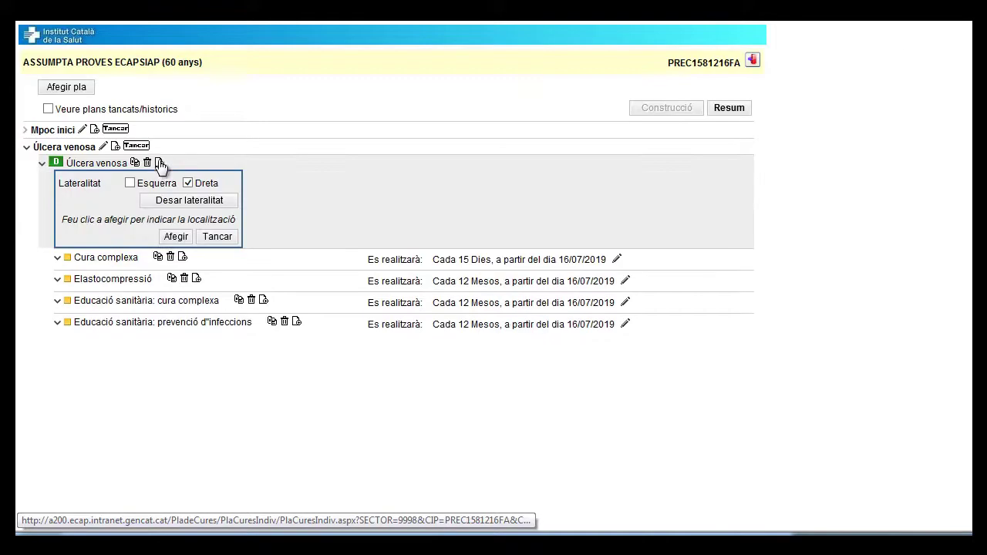
left_click(176, 236)
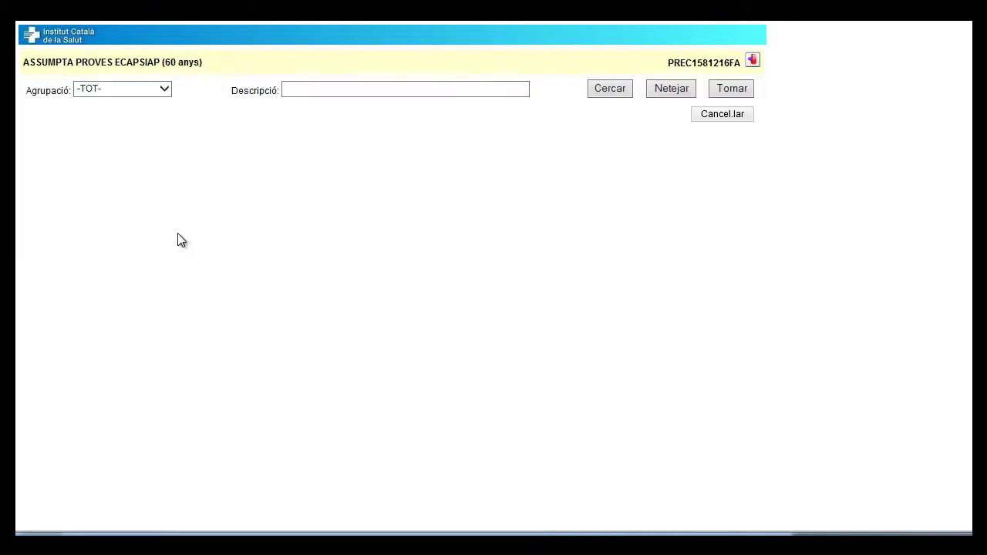
left_click(164, 89)
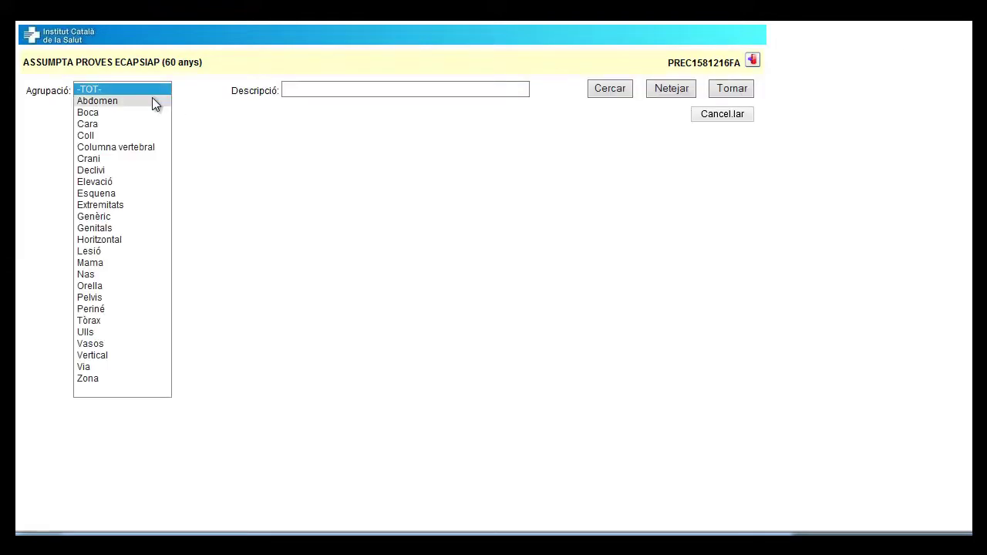
left_click(138, 205)
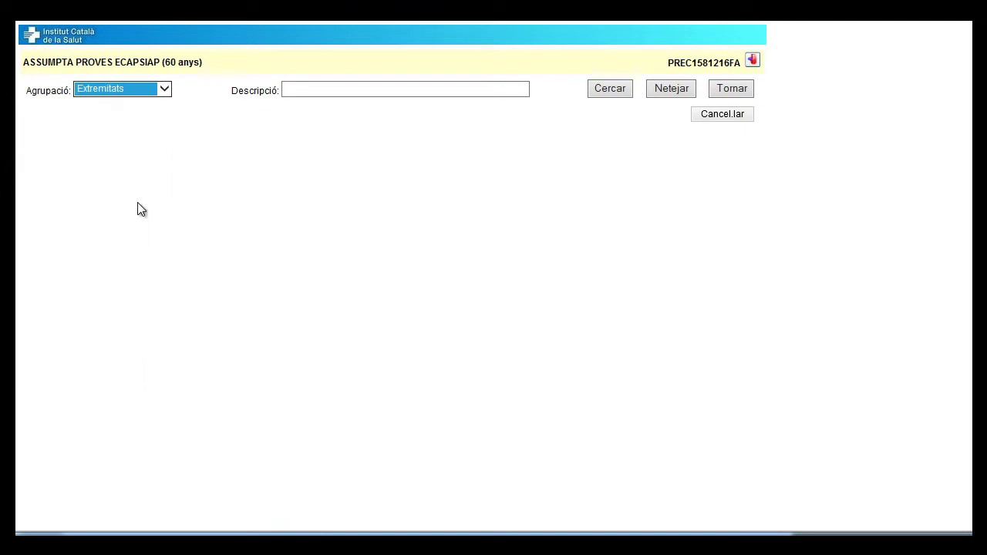
left_click(308, 89)
type("dreta")
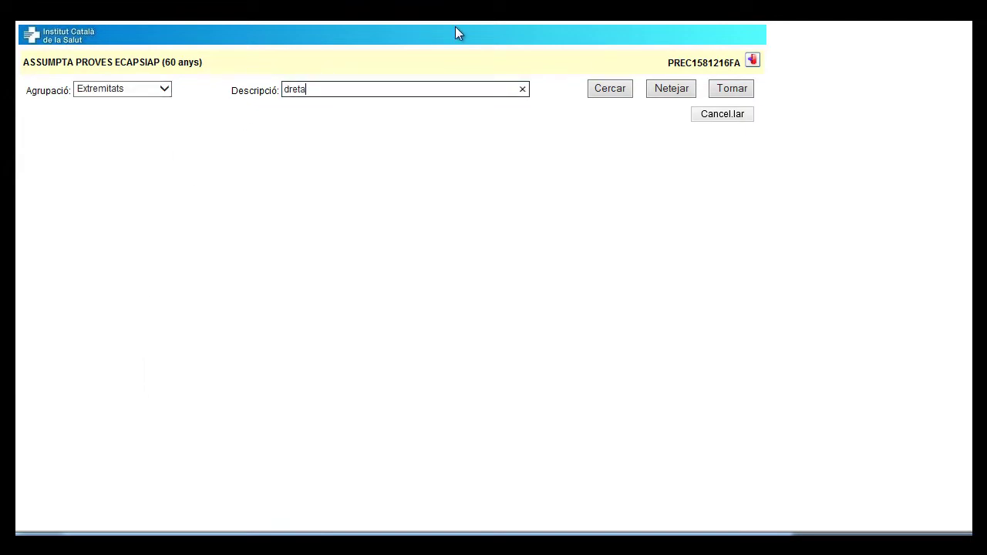
left_click(610, 91)
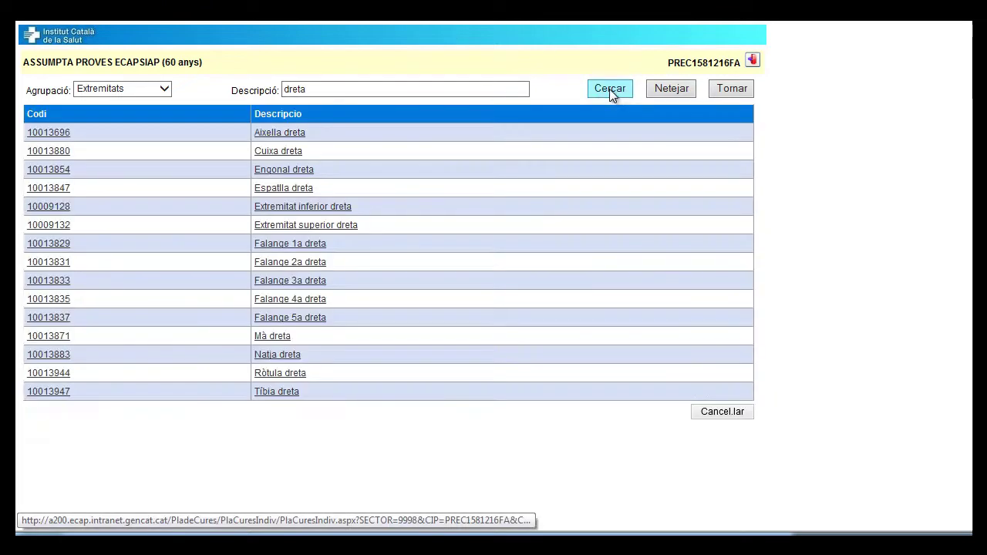
left_click(292, 207)
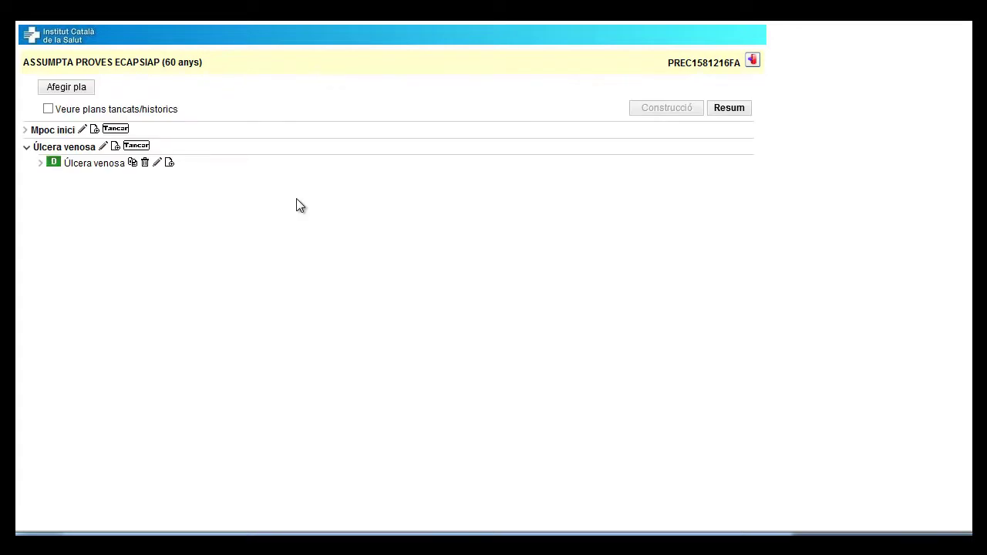
Return to the care process, refresh it, and open the ULC_VE care plan from Intel·ligència Activa Clínica
left_click(752, 63)
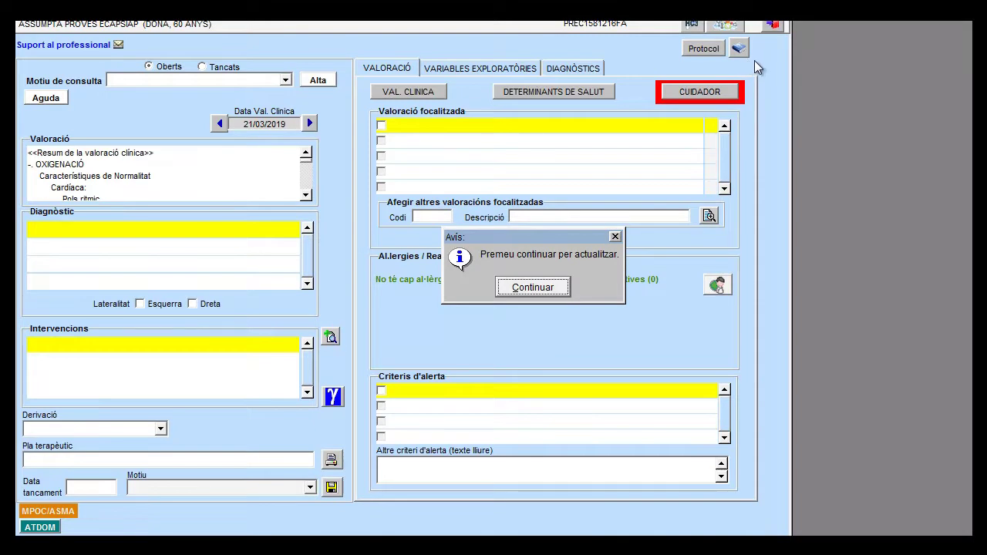
left_click(532, 287)
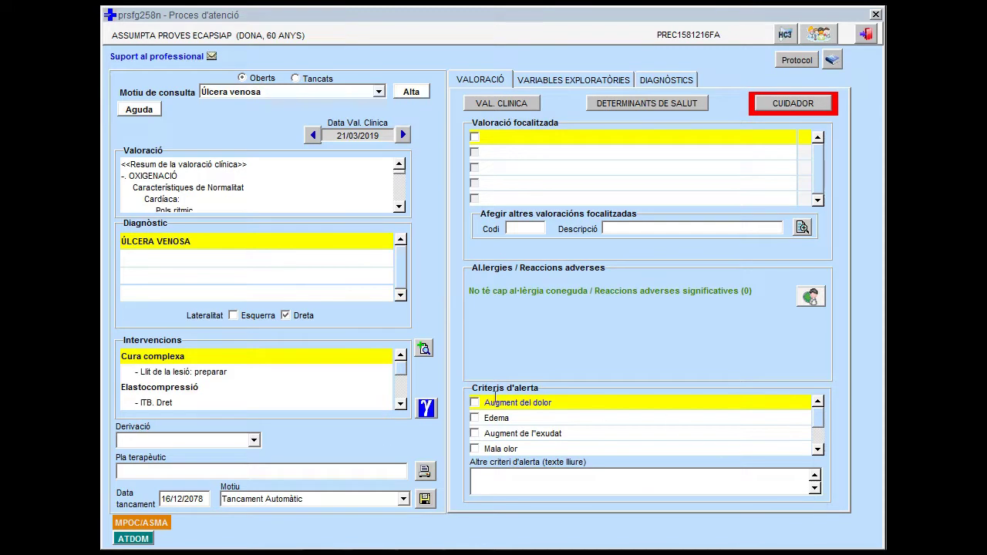
left_click(424, 409)
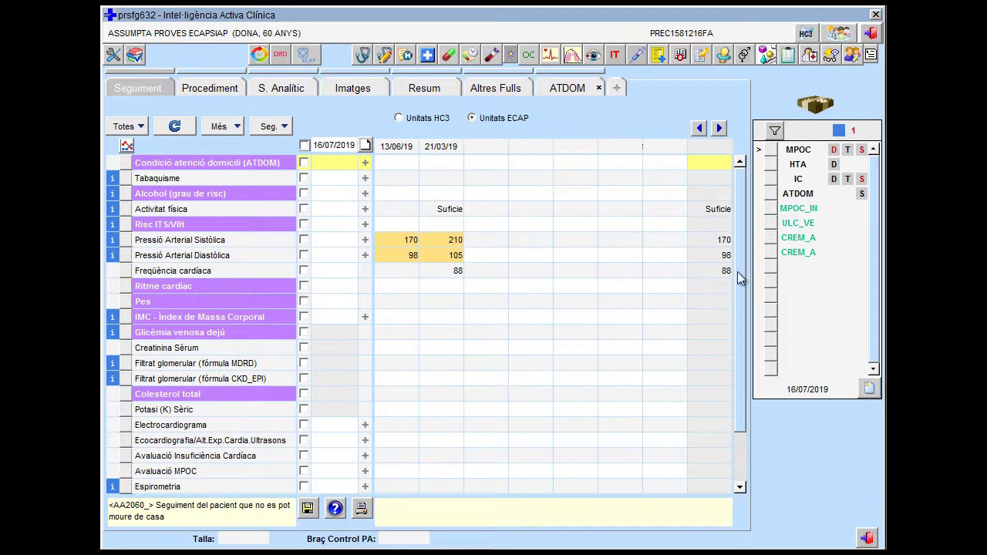
left_click(789, 222)
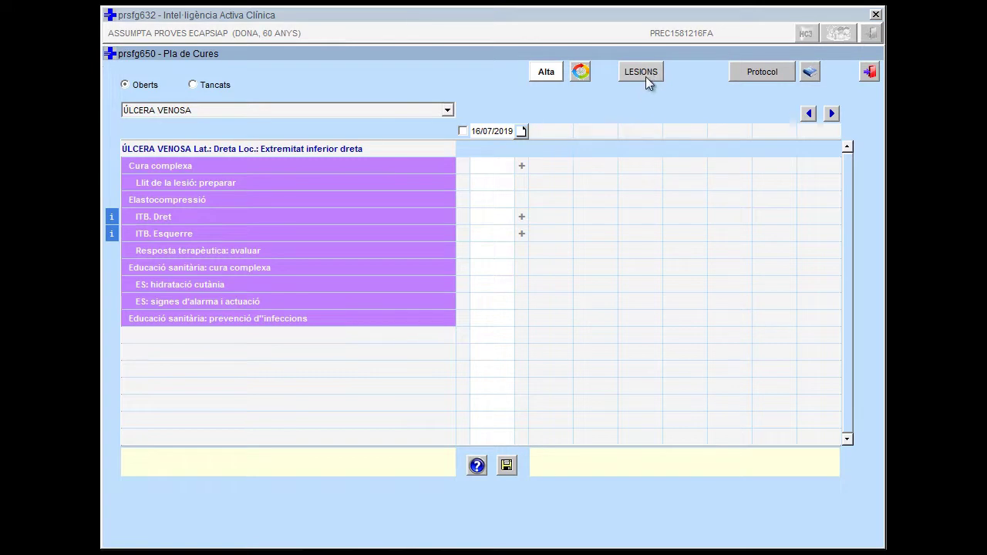
Open the wound records from the Cura complexa intervention and create a new assessment for Úlcera Venosa
left_click(522, 166)
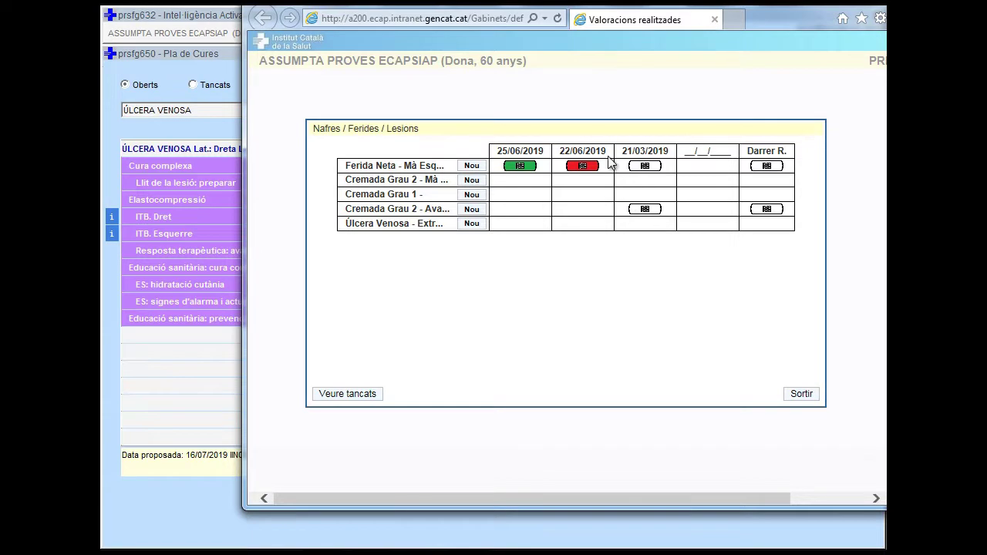
left_click_drag(587, 9, 488, 17)
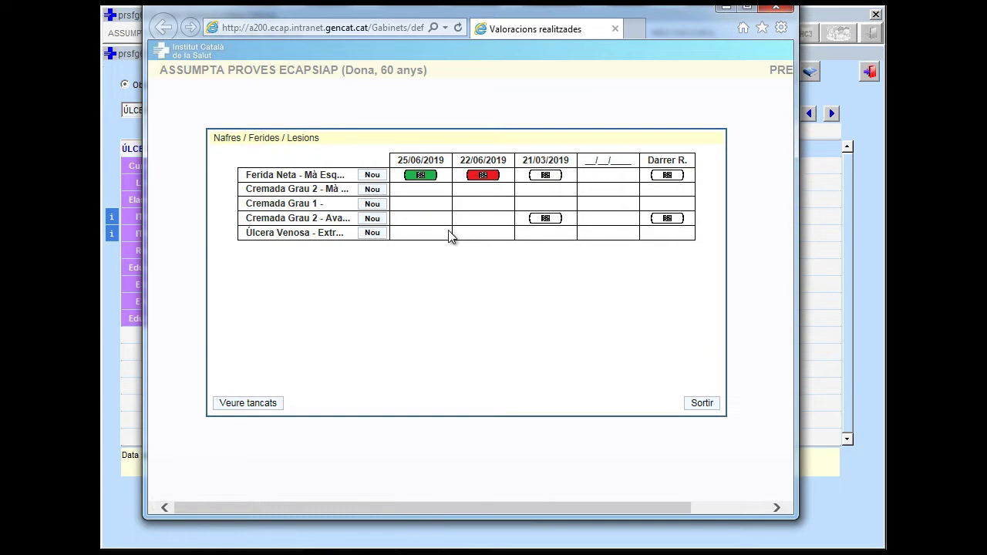
left_click(377, 233)
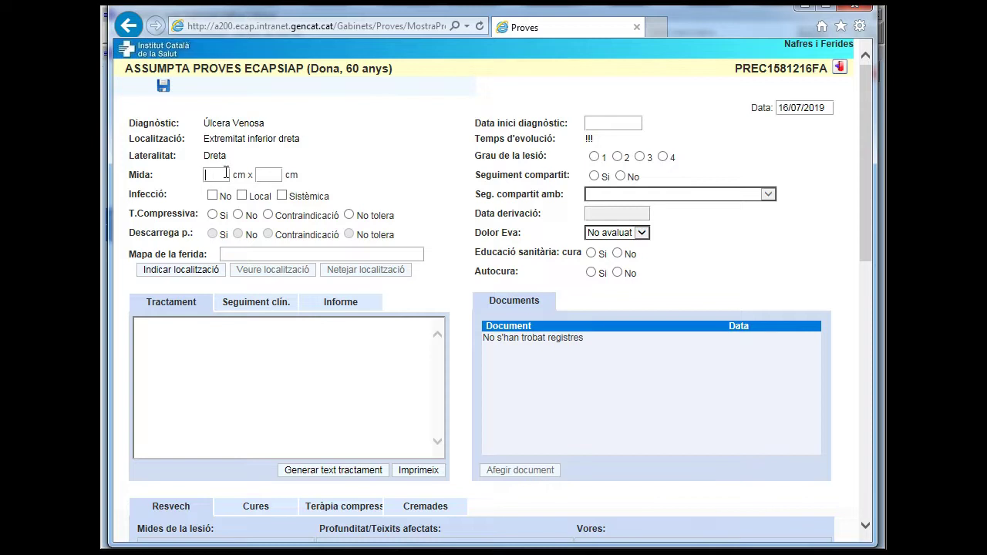
Set the ulcer size to 5,0 x 3,0 cm and infection to No, and try to set compressive therapy to Si
left_click(273, 176)
left_click(214, 195)
left_click(213, 216)
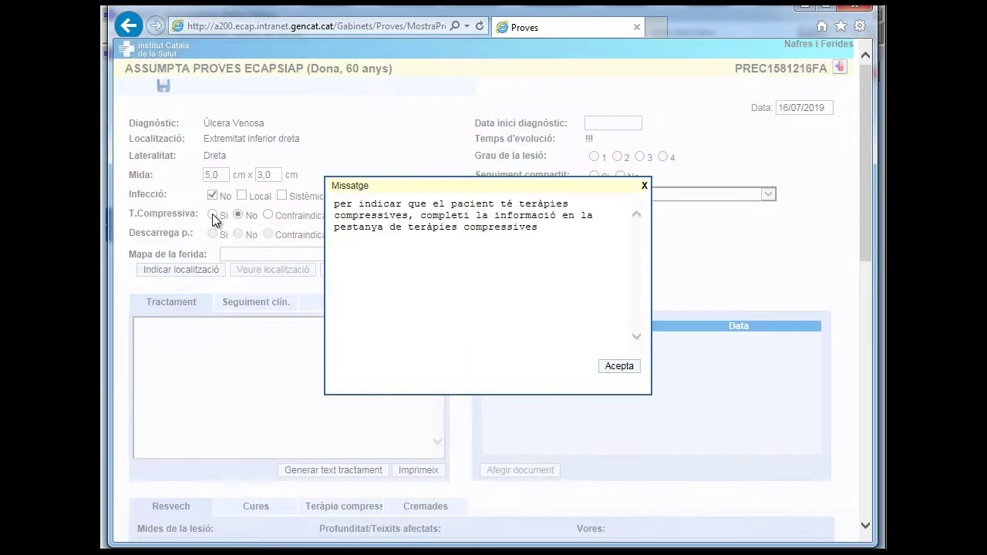
left_click(608, 370)
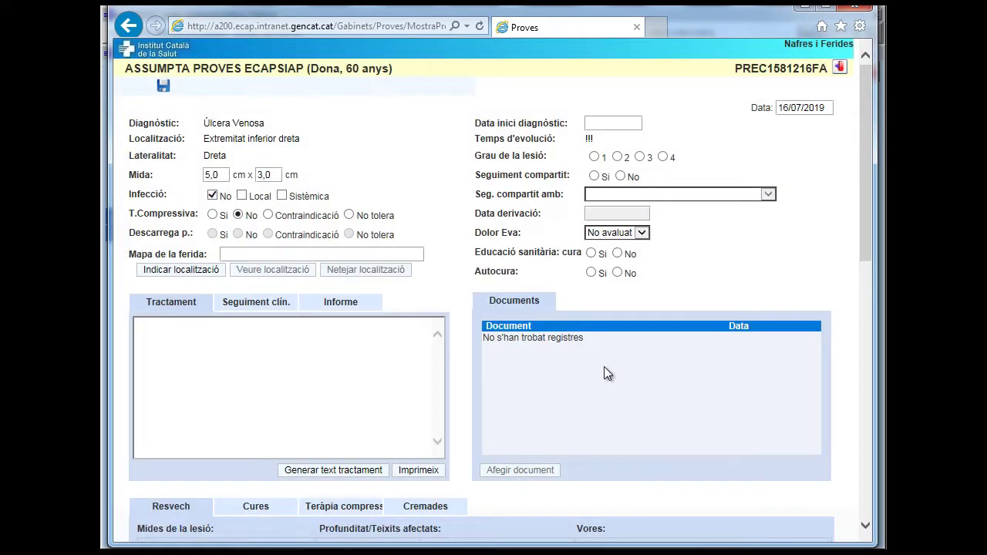
Mark the wound's location at the ankle on the Cama Dreta Revers image and save it to the wound map
scroll(404, 311, "down", 3)
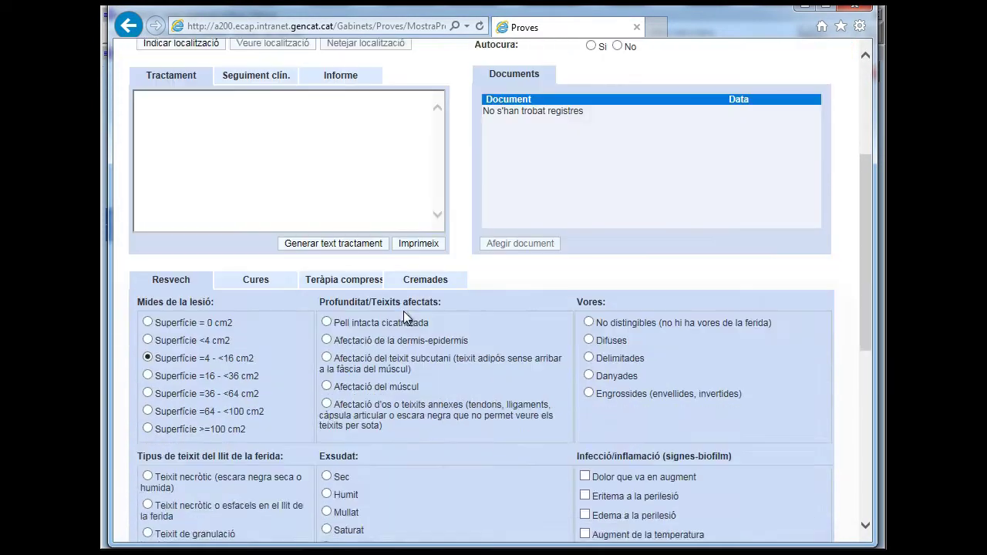
scroll(403, 311, "up", 3)
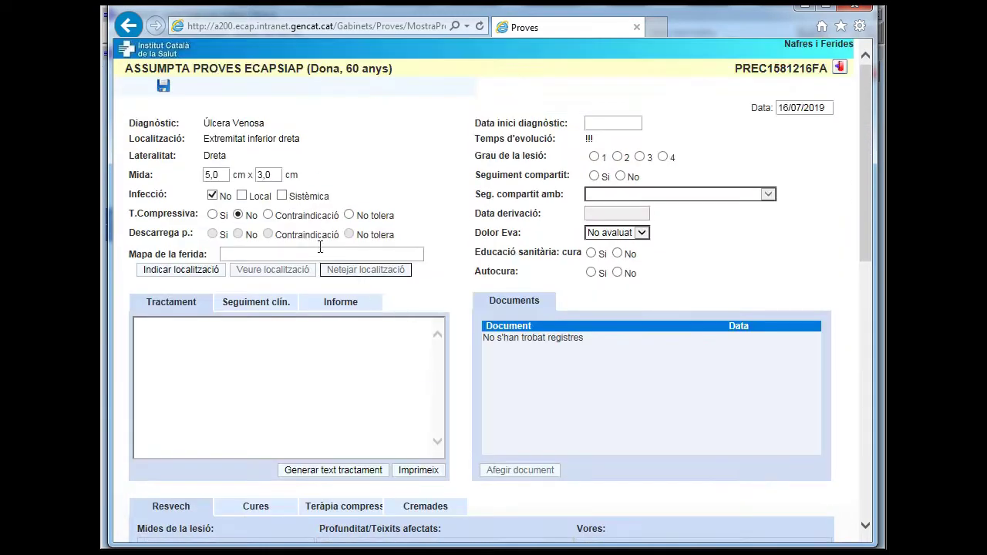
left_click(206, 270)
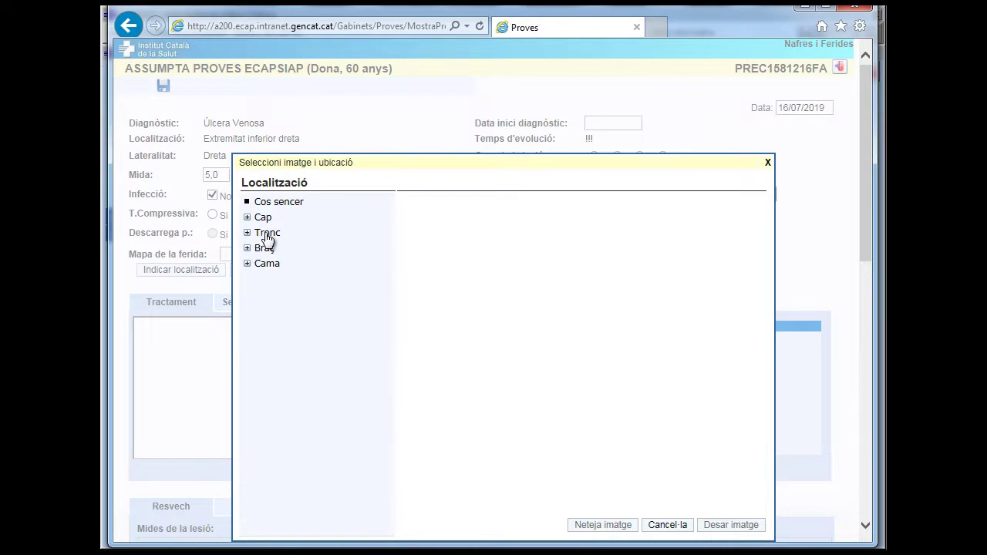
left_click(265, 267)
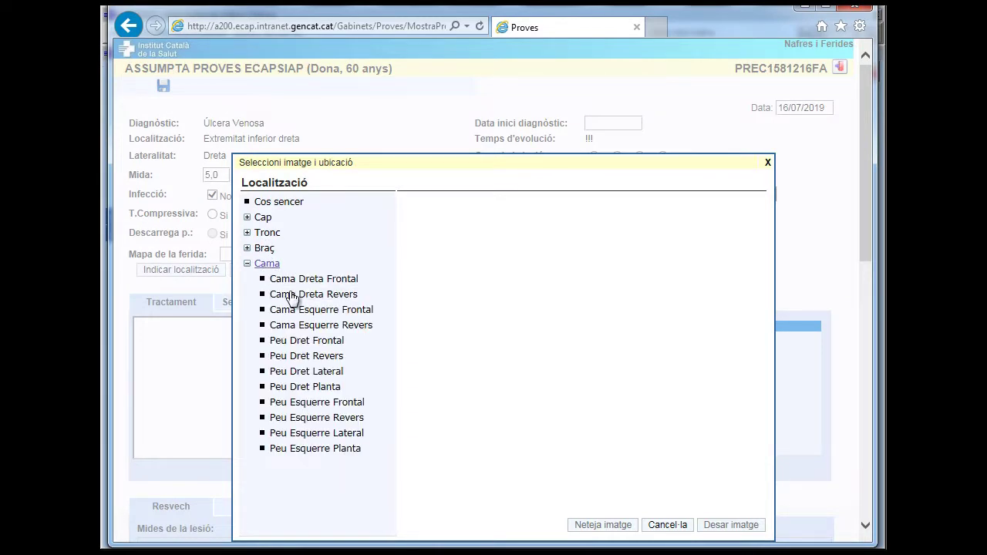
left_click(291, 298)
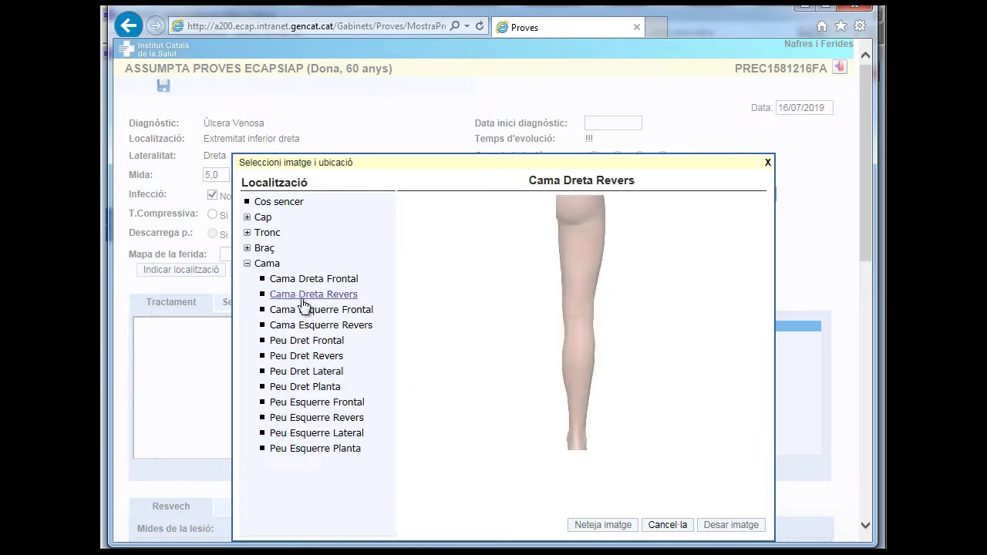
left_click(580, 425)
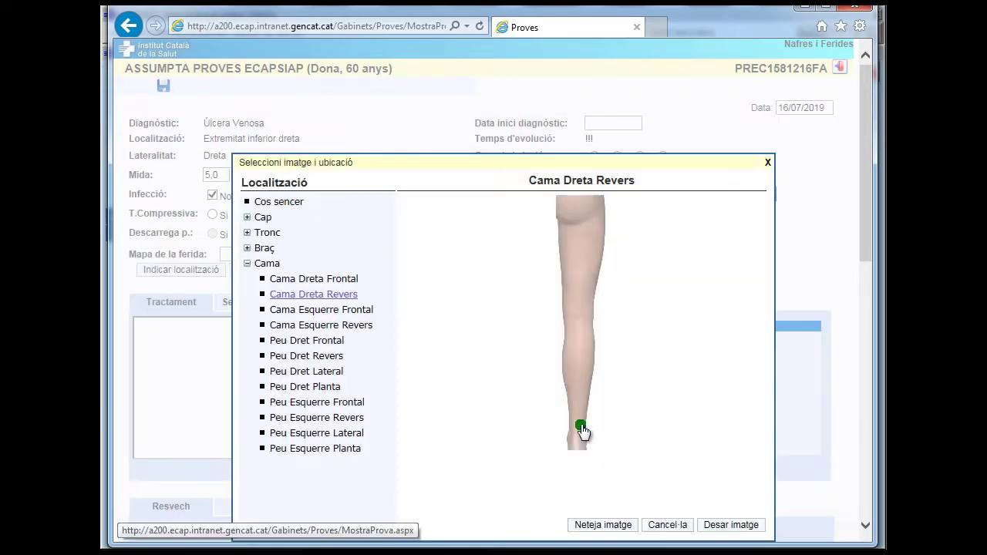
left_click(710, 527)
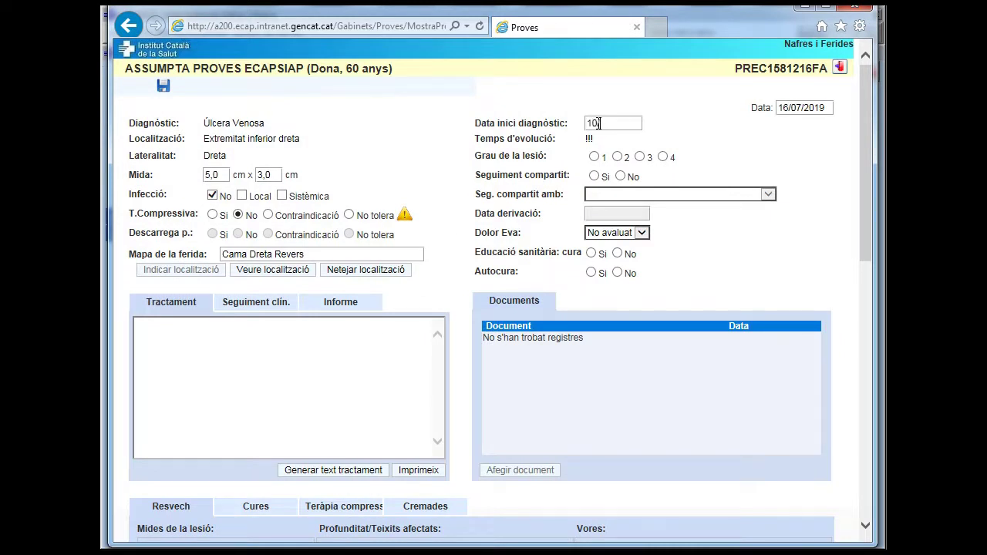
Set the diagnosis start date to 10/06/2019 and the lesion grade to 2
left_click(598, 123)
type("10/06/2019")
left_click(601, 133)
left_click(616, 157)
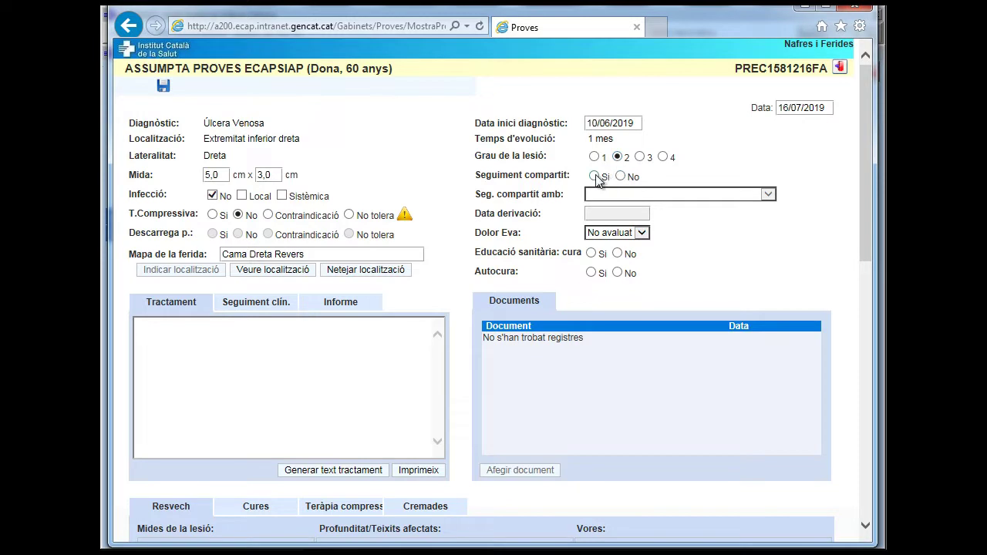
Set shared follow-up to Si with Cirugia vascular and enter 08/07/2019 as the referral date
left_click(594, 177)
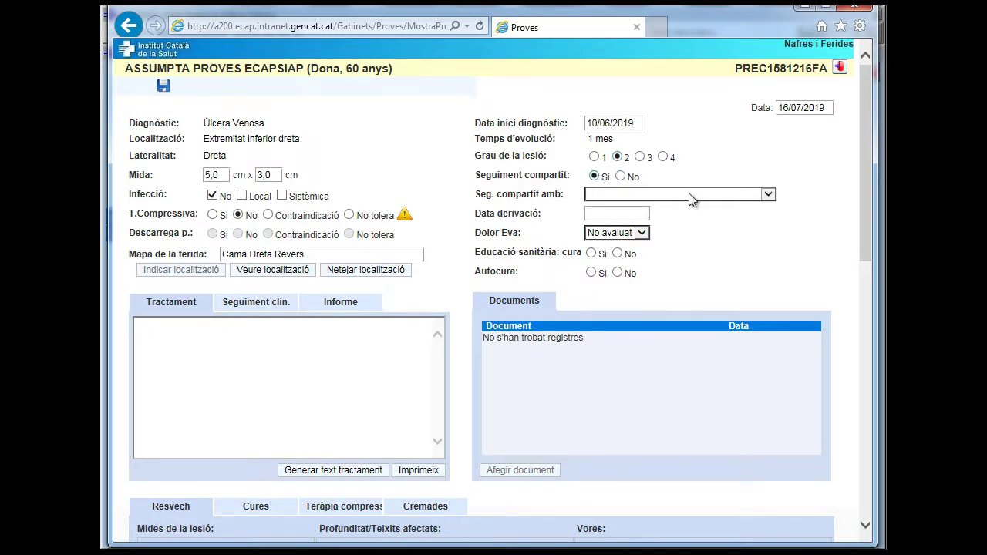
left_click(768, 194)
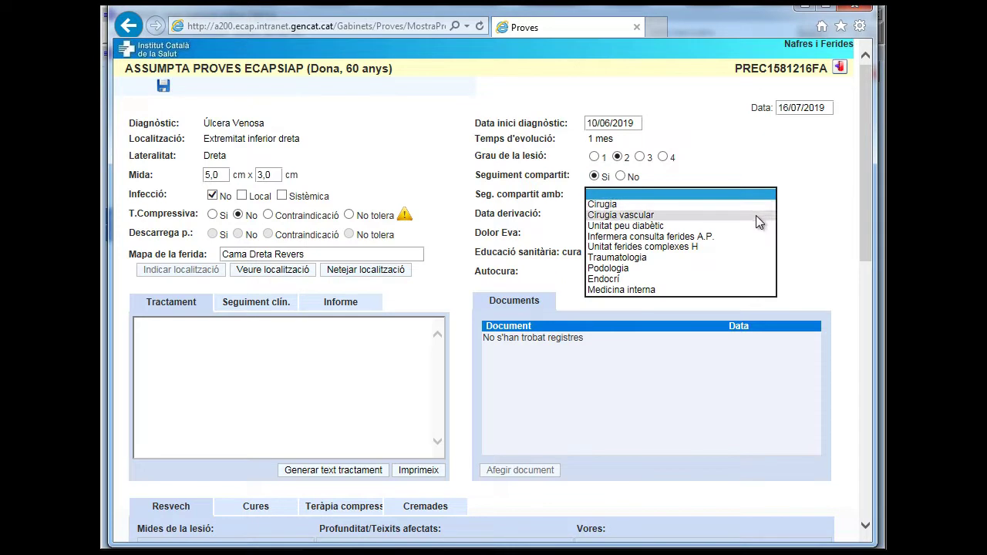
left_click(755, 215)
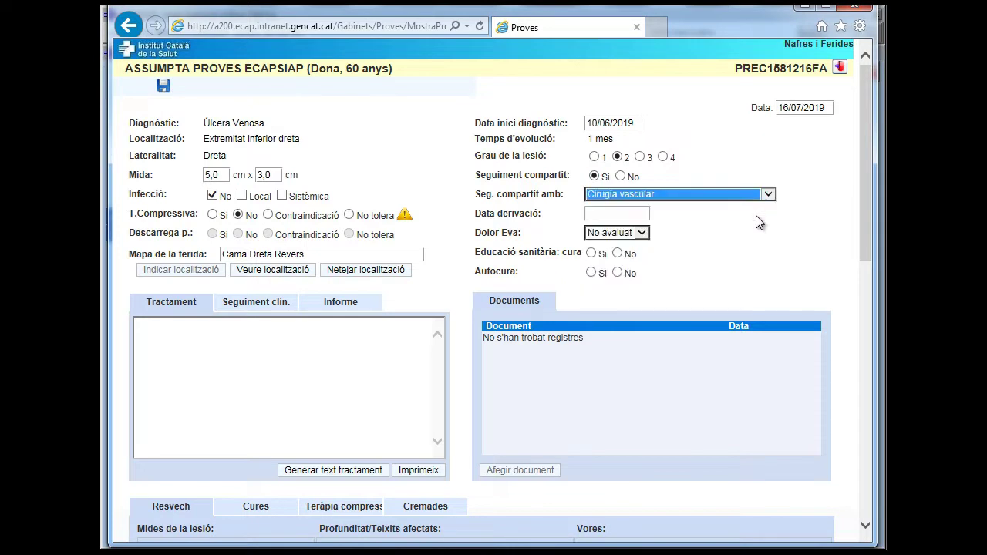
left_click(643, 213)
type("08/07/")
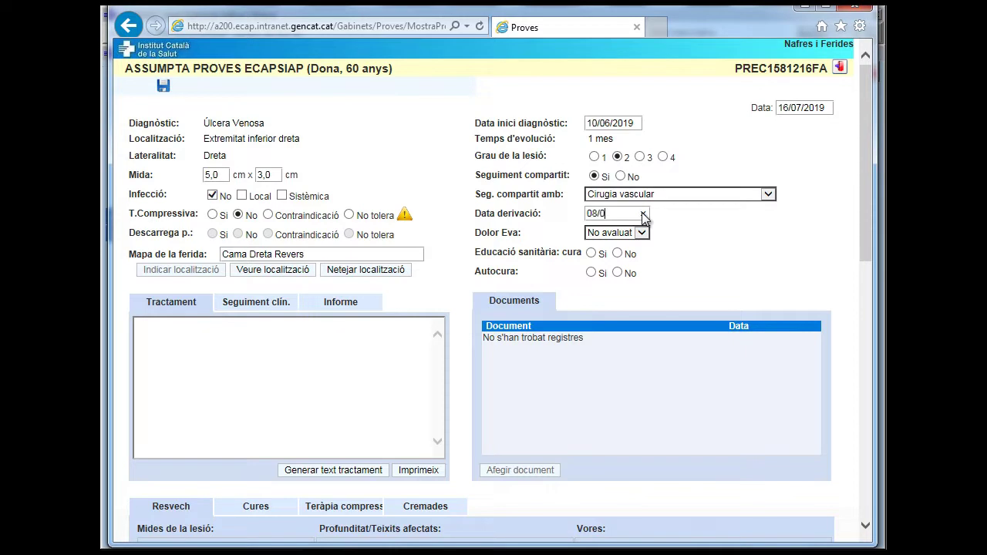
type("9")
Set Dolor Eva to 5, and mark both Educació sanitària and Autocura as No
left_click(640, 233)
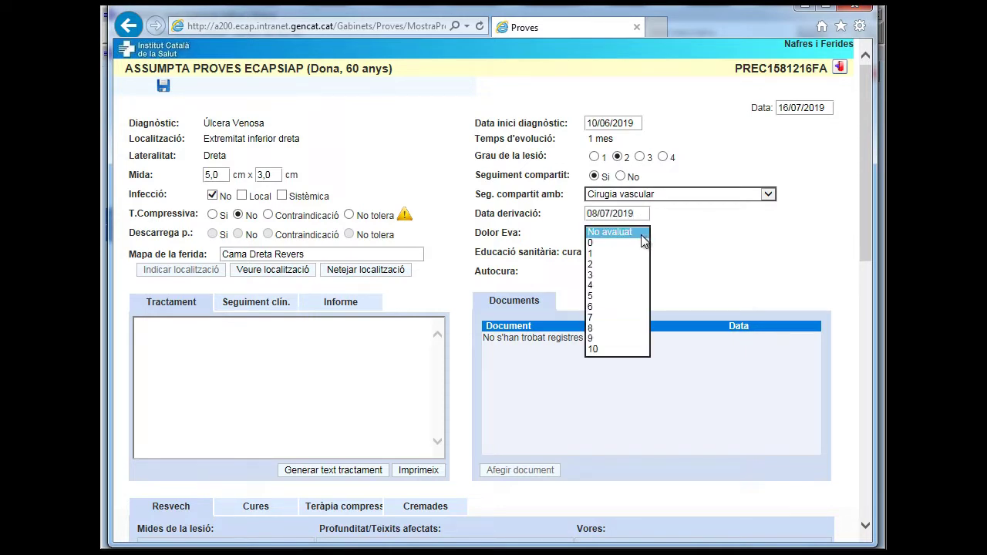
left_click(627, 293)
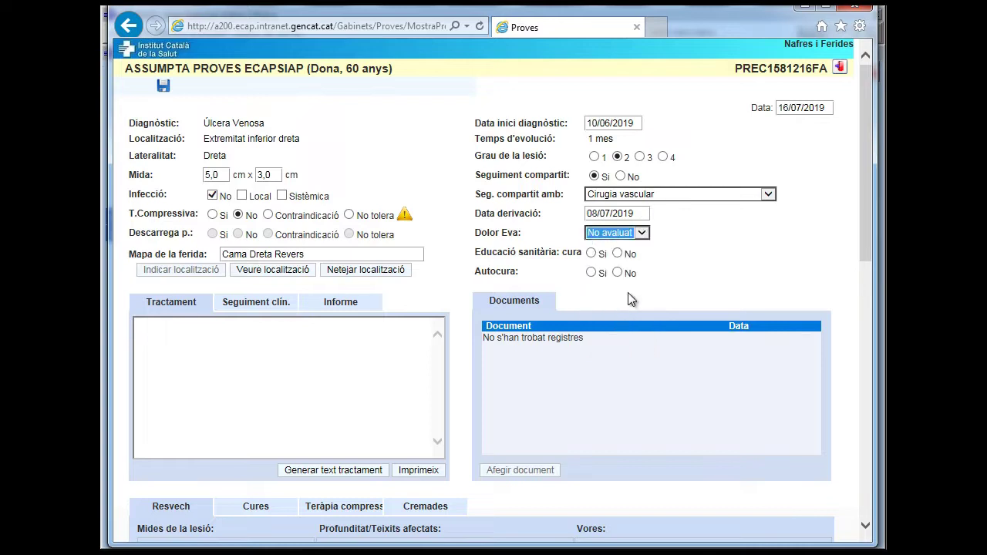
left_click(618, 254)
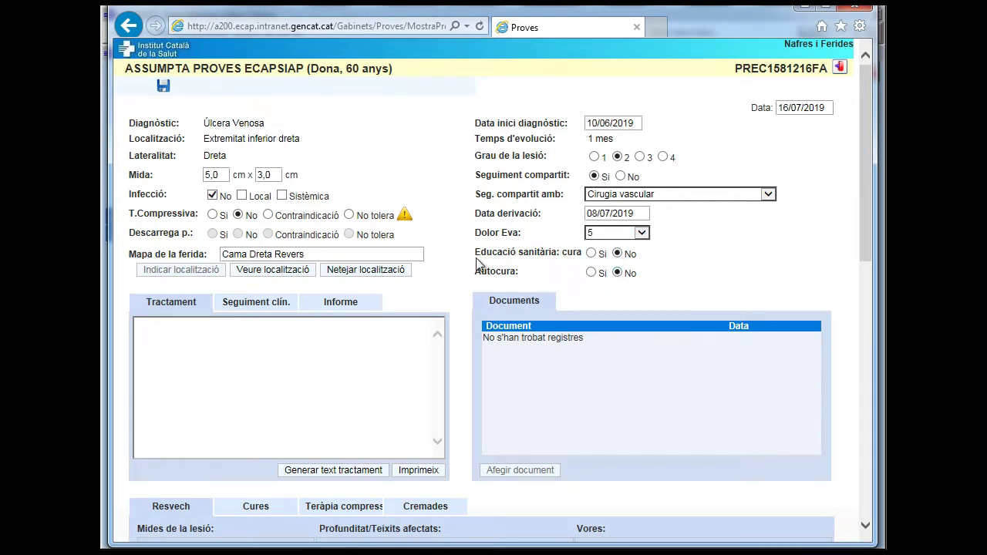
Record the wound care in Cures: Sèrum fisiològic and Aigua i sabó for cleaning, and Apòsit amb hidrofibra hidrocol·loide for exudate
scroll(473, 257, "down", 2)
scroll(471, 257, "down", 1)
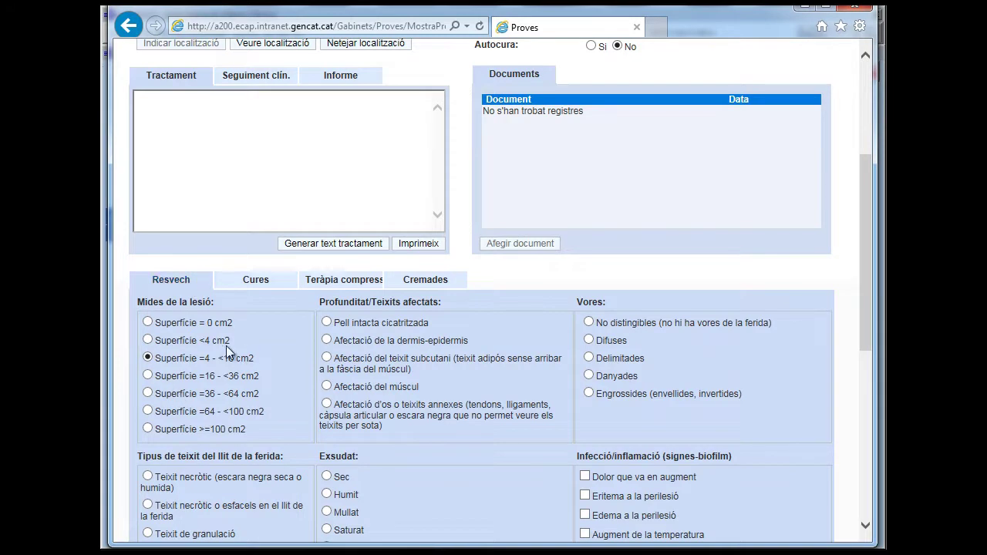
left_click(256, 279)
scroll(344, 265, "down", 6)
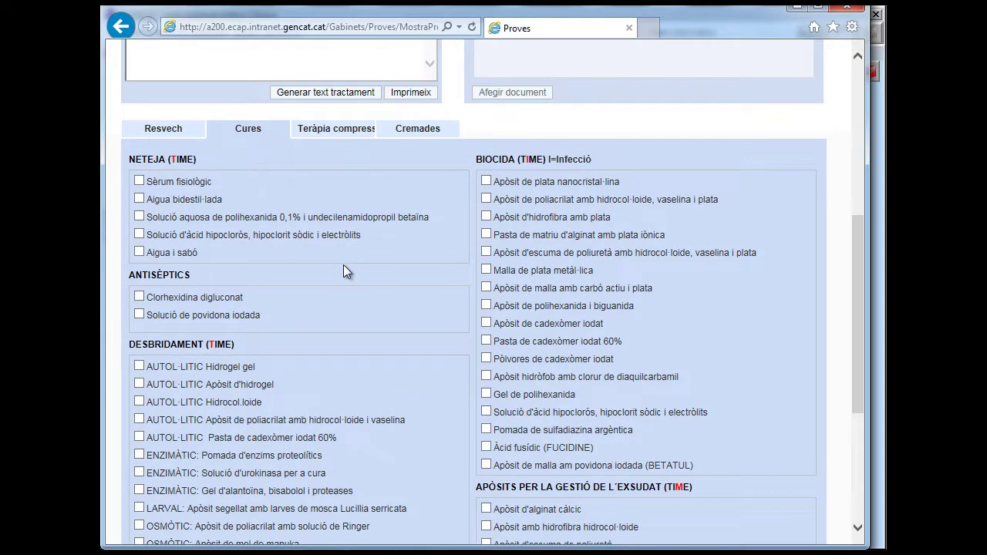
left_click(177, 182)
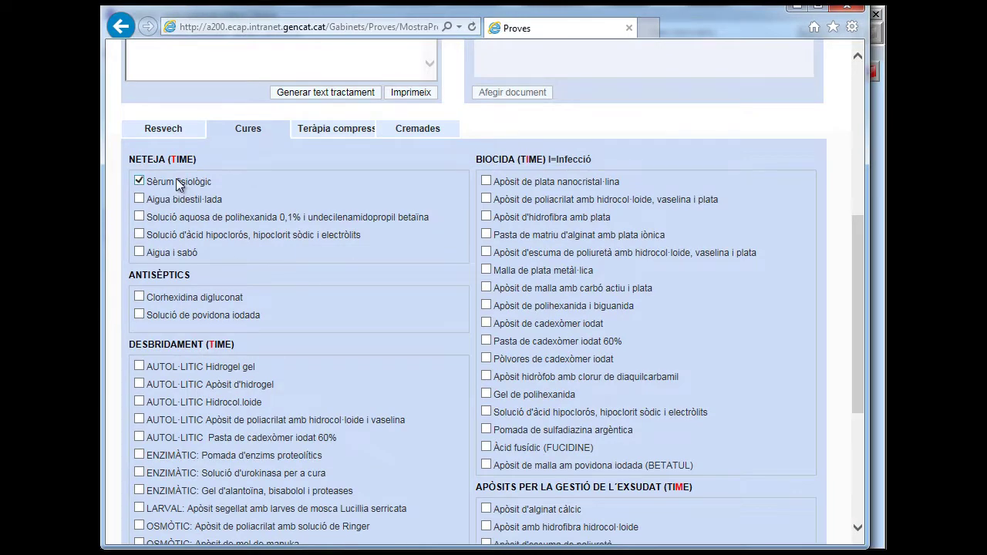
left_click(174, 255)
scroll(523, 416, "down", 2)
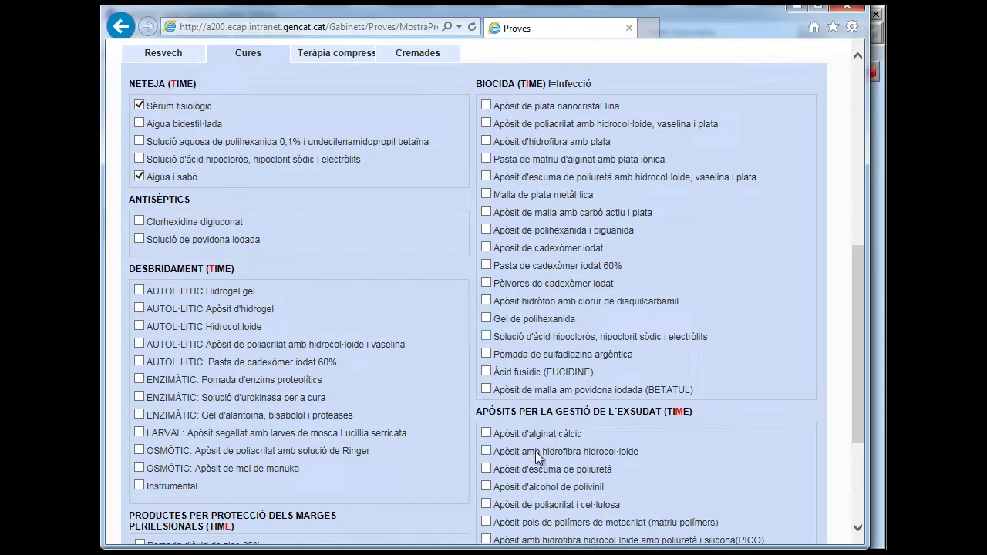
scroll(349, 290, "up", 2)
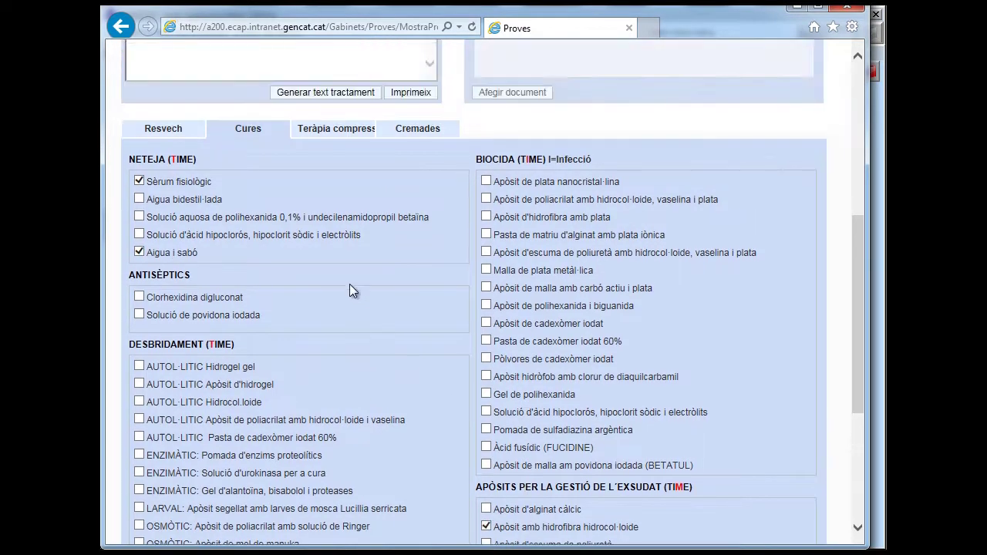
Select Embenat multicapa inelàstic (40mmHg) as the compressive therapy
left_click(320, 128)
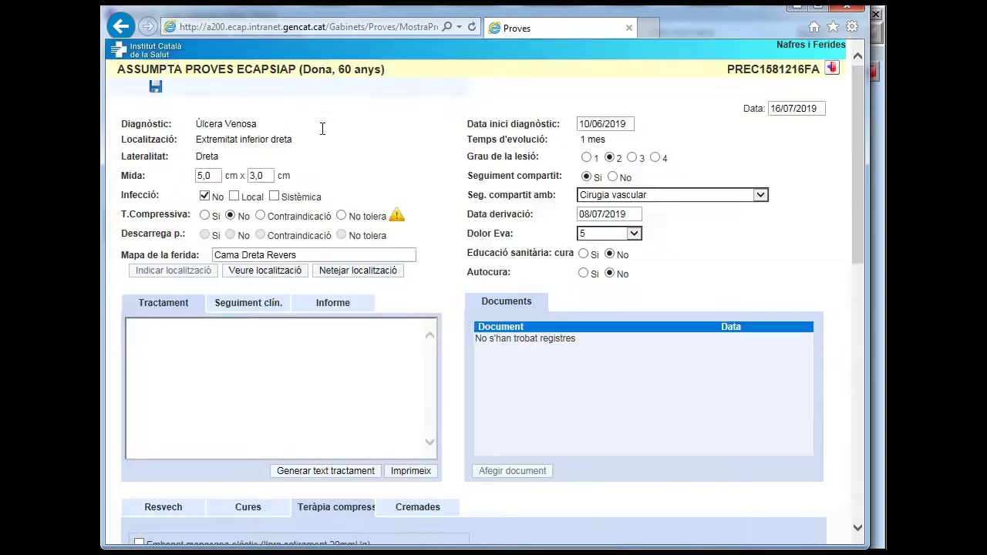
scroll(330, 296, "down", 8)
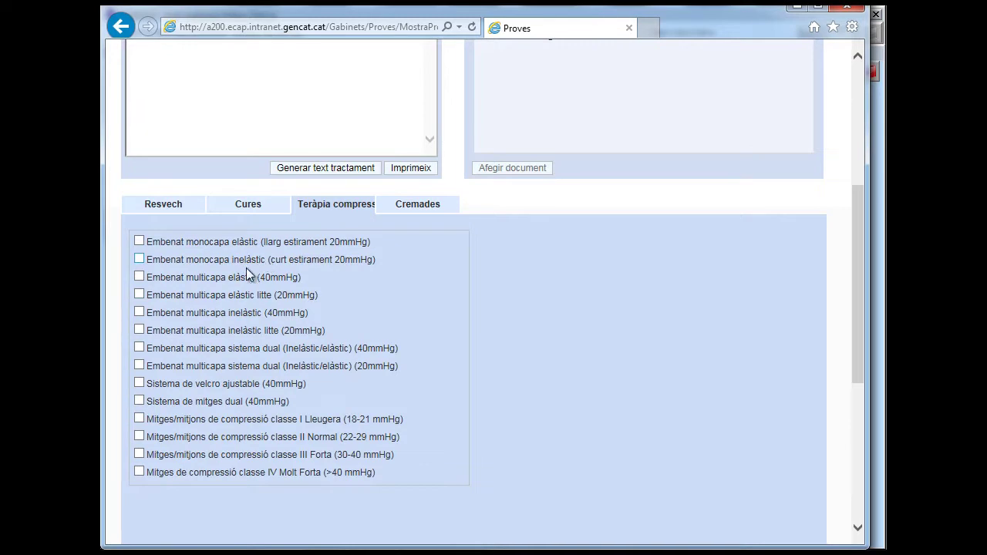
left_click(236, 313)
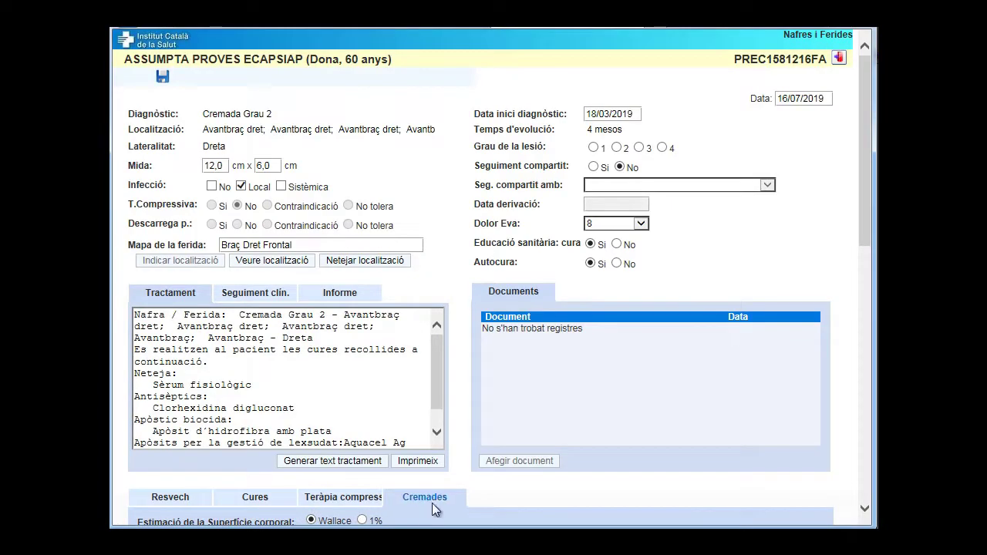
Mark the back, chest and abdomen as burned on the Wallace body chart in the Cremada Grau 2 record's Cremades section
left_click(419, 496)
scroll(419, 496, "down", 7)
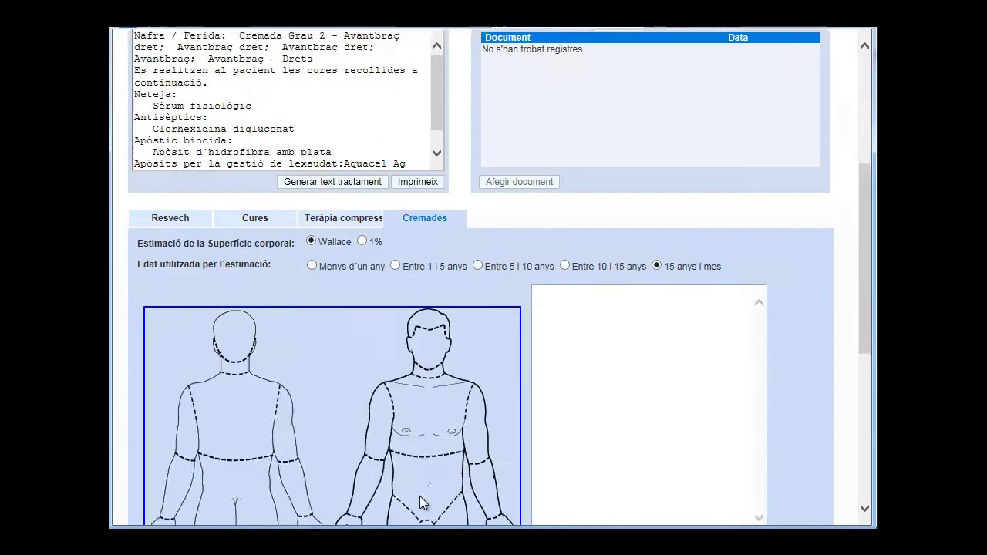
scroll(418, 491, "up", 1)
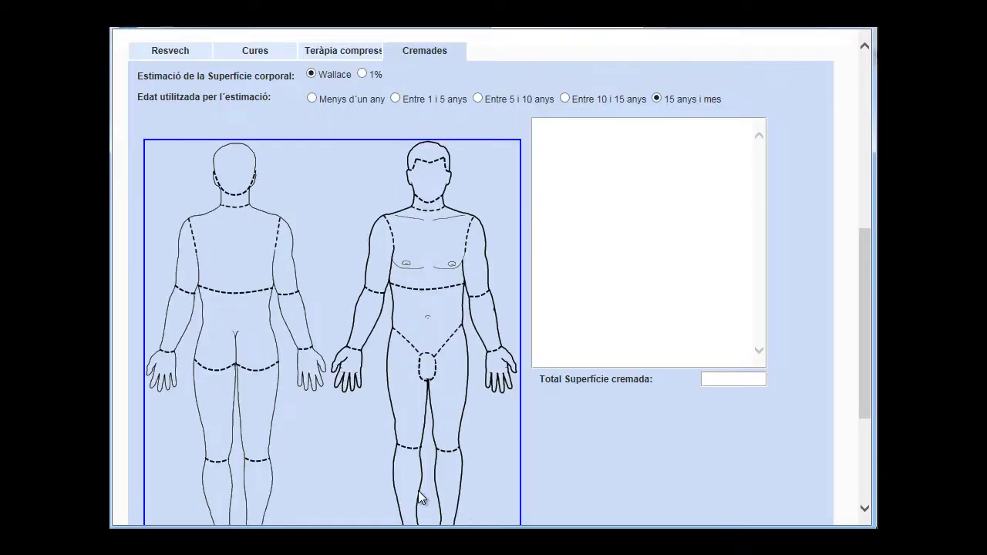
left_click(248, 252)
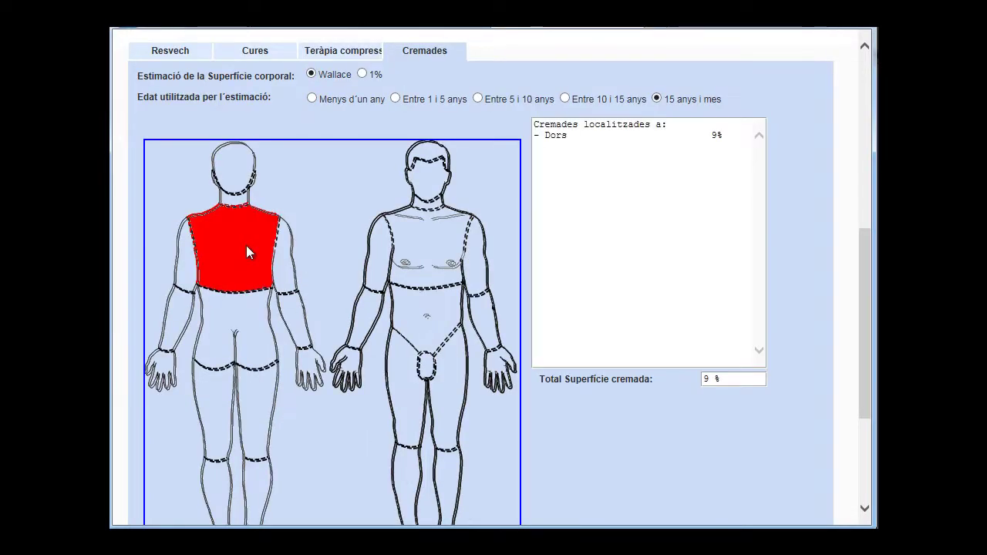
left_click(400, 241)
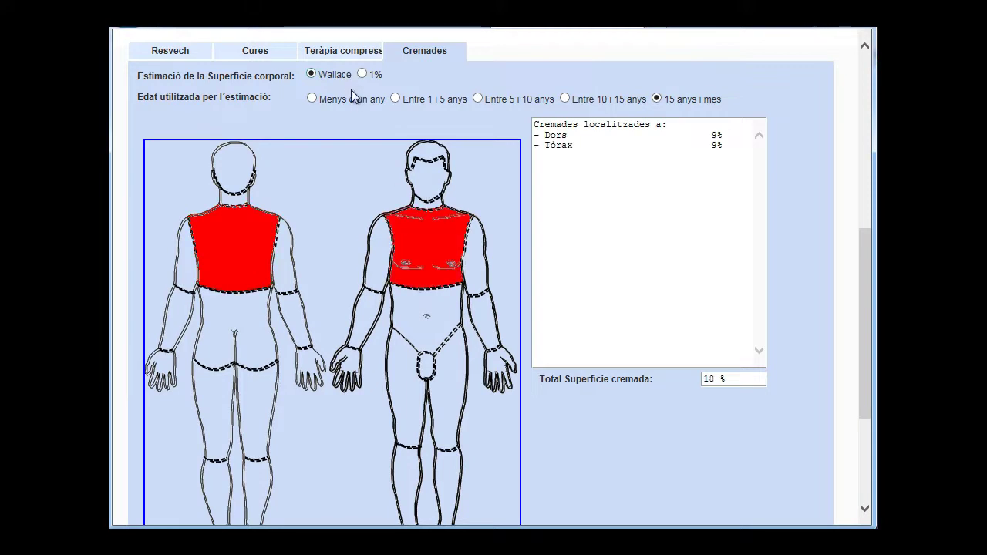
left_click(422, 310)
Try the Wallace ages Entre 5 i 10 anys and Entre 1 i 5 anys, and enter a Total SCTC of 4% using the 1% estimation
left_click(481, 98)
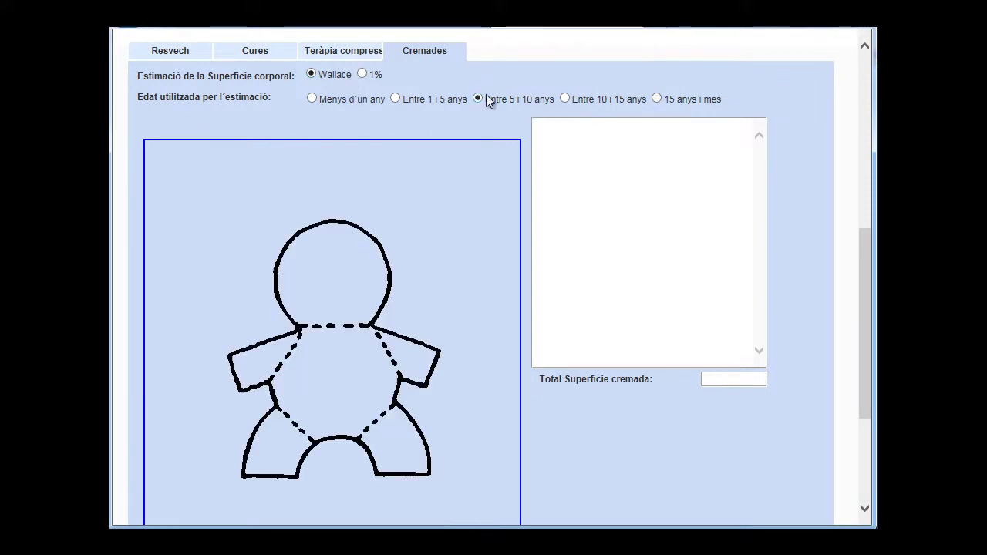
left_click(396, 98)
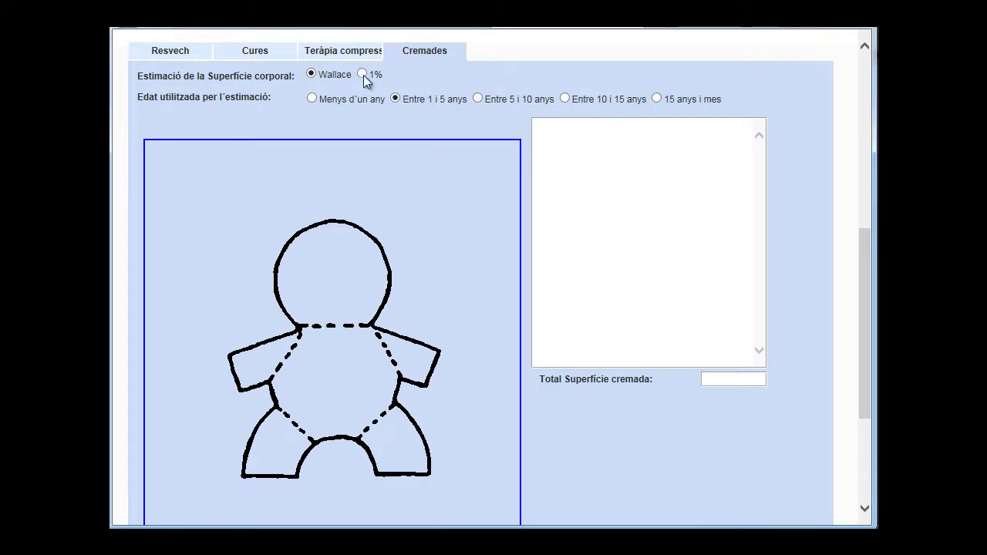
left_click(361, 74)
left_click(209, 317)
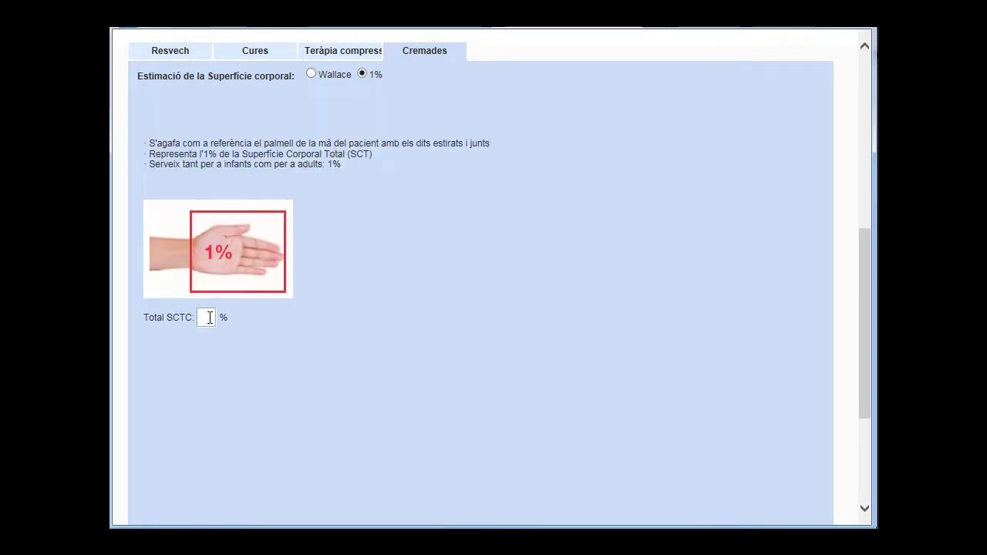
type("4")
key("Return")
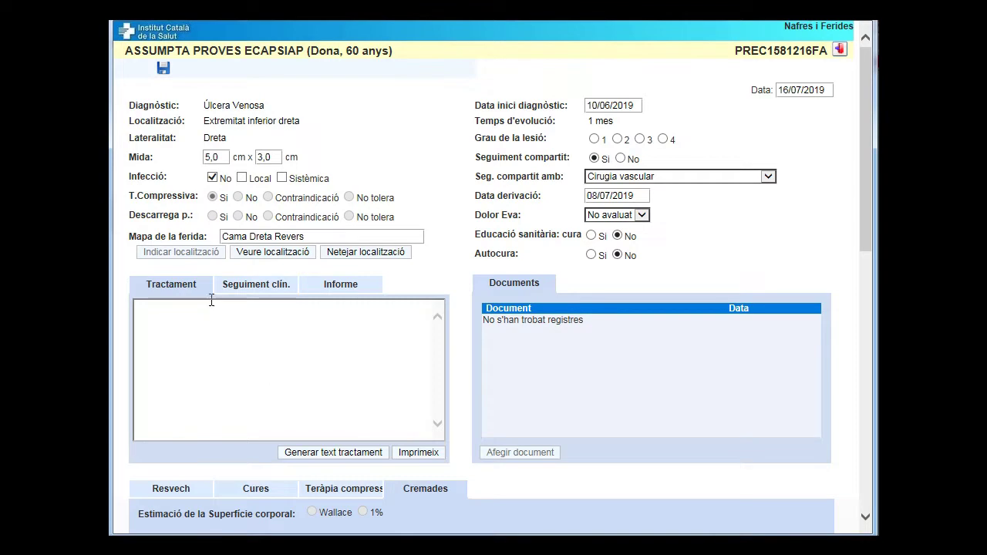
Generate the venous ulcer's treatment text with an added line "czxczczxc", and enter "gsfsdfsdf" as the clinical follow-up
left_click(317, 453)
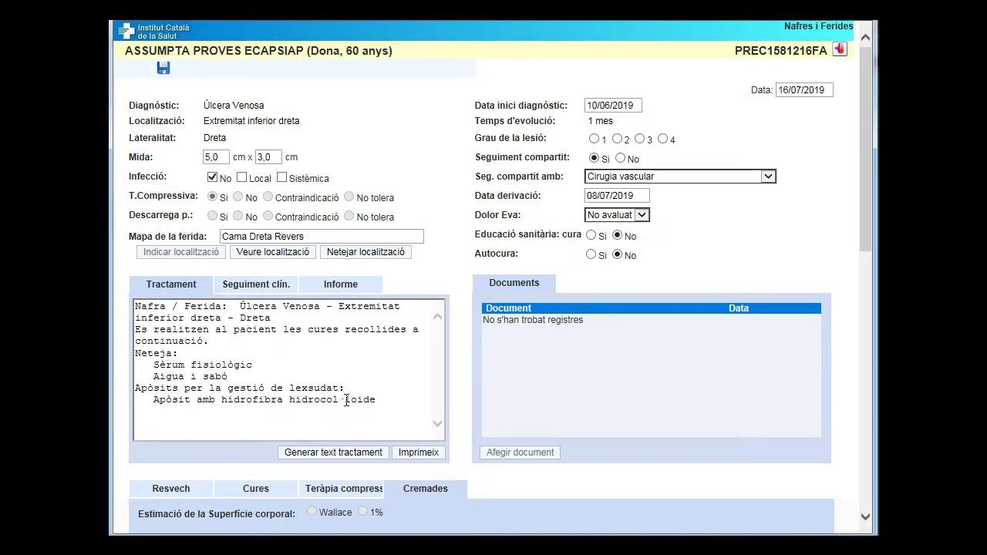
left_click(391, 403)
key("Return")
type("czxczcxc")
left_click(282, 287)
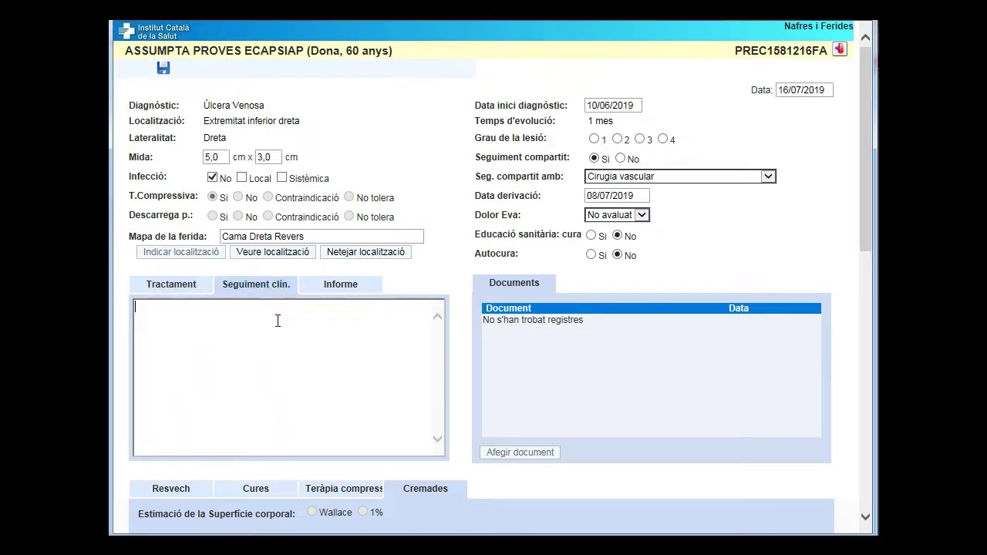
type("gsfsdfsdf")
Autocomplete and print a report including Dades descriptives, Mapa (imatge), Resvech and Tractament en curs, and save the assessment
left_click(332, 290)
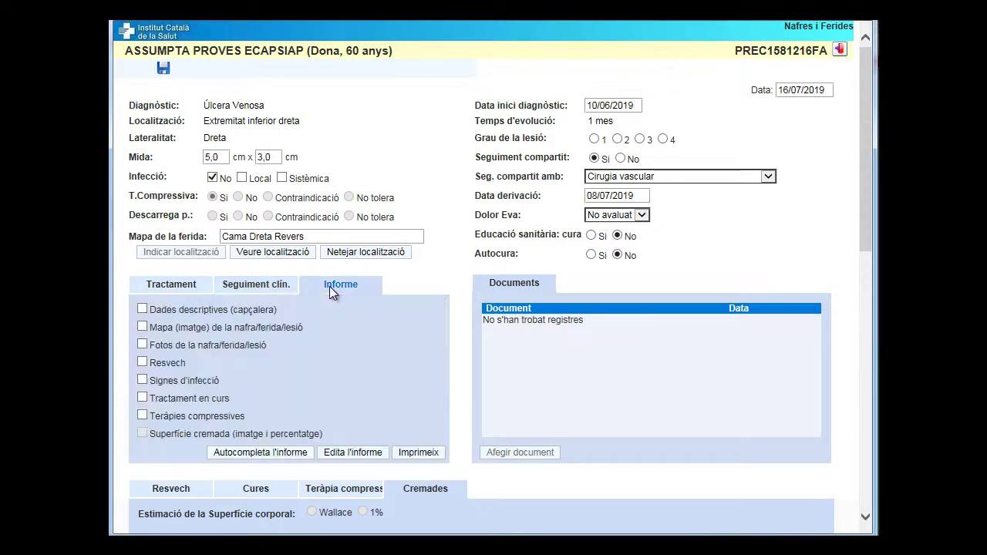
left_click(226, 310)
left_click(218, 330)
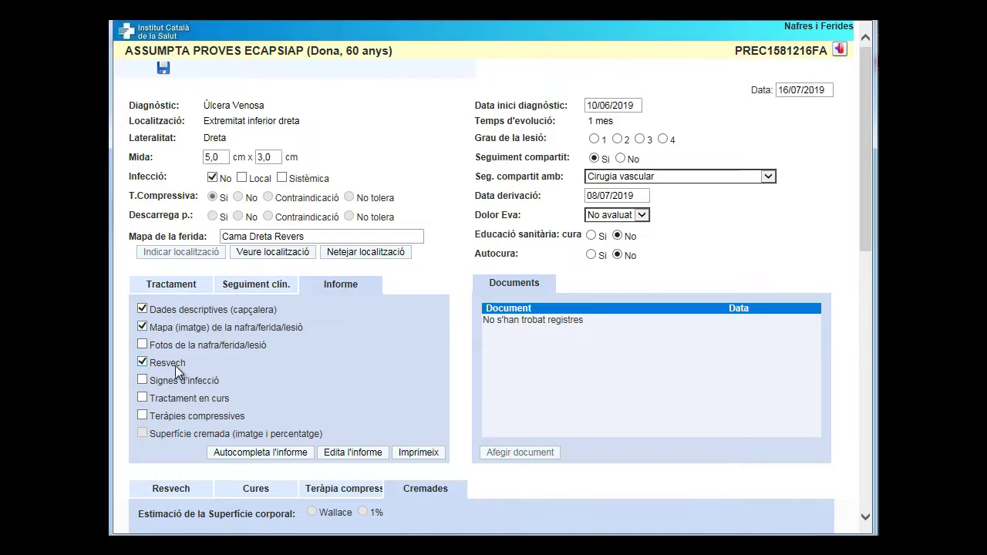
left_click(185, 400)
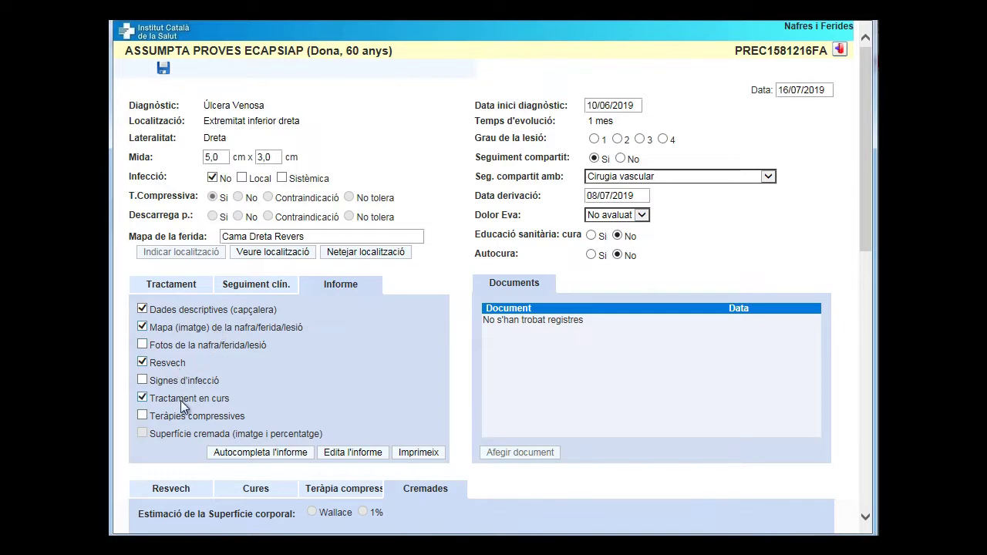
left_click(258, 452)
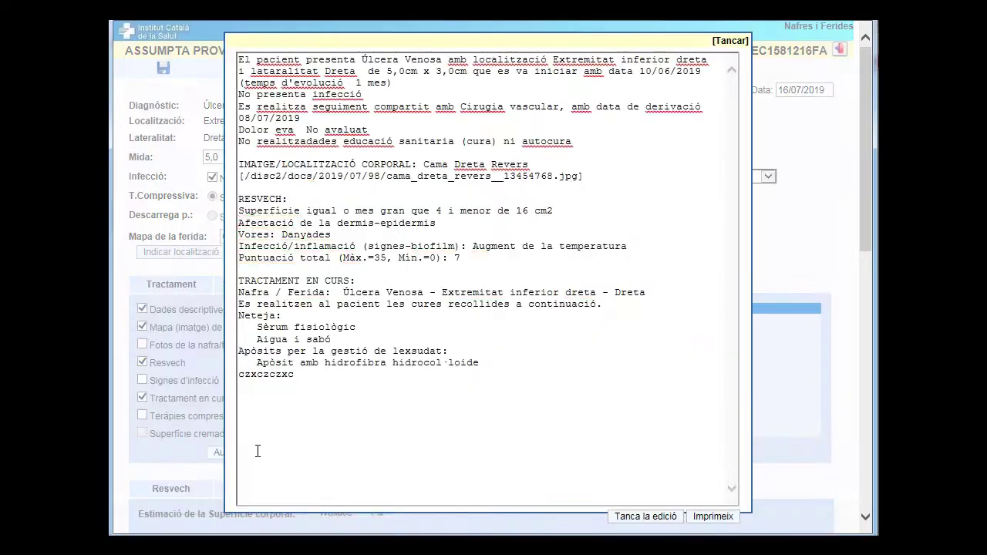
left_click(710, 516)
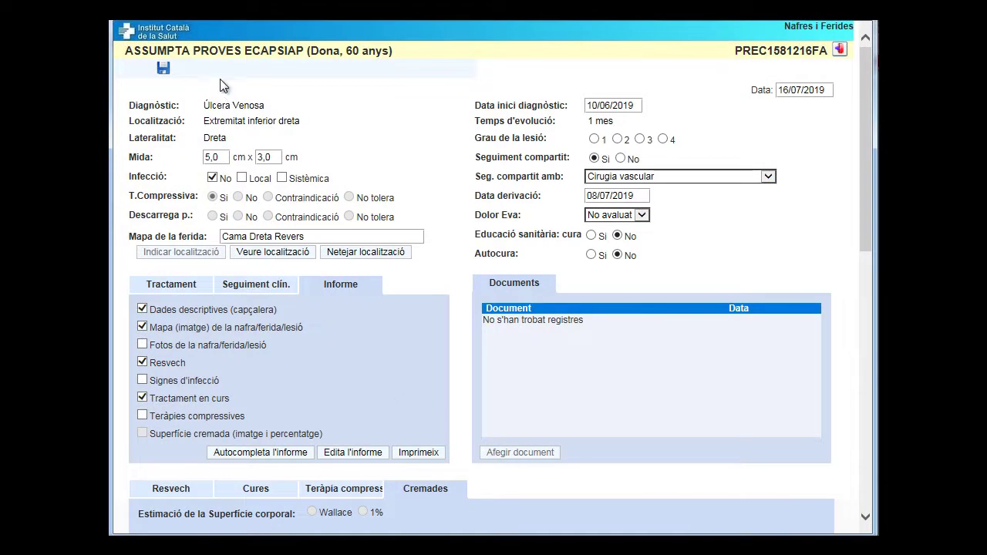
left_click(165, 69)
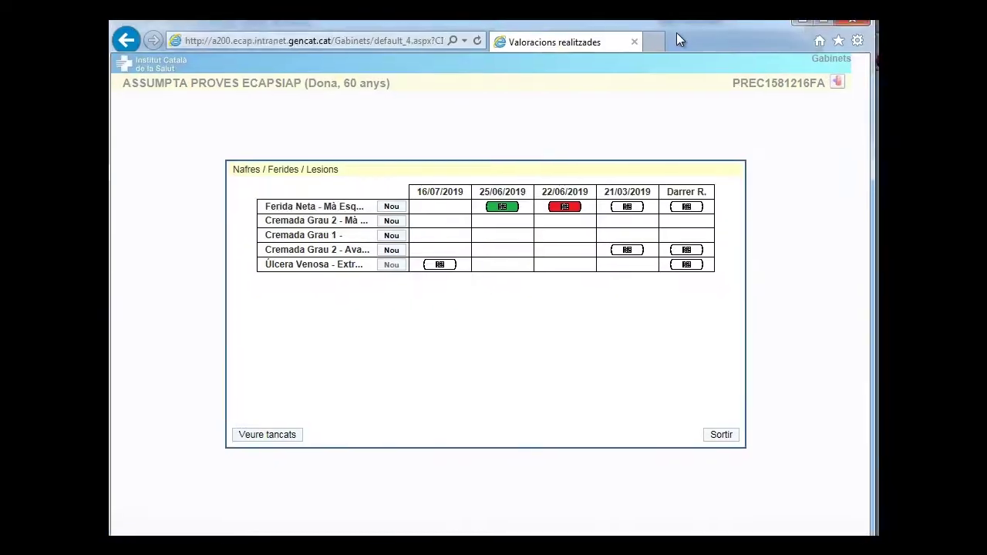